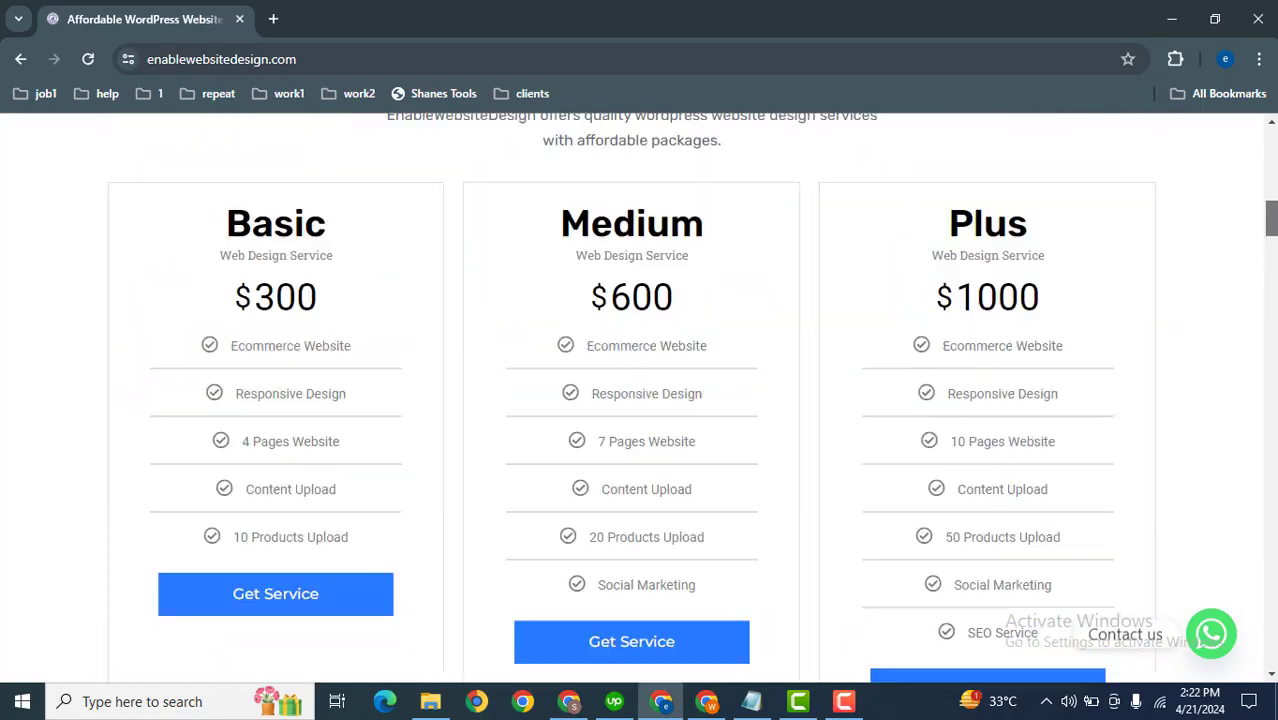
Load hostinger.com in a new Chrome tab
click(271, 17)
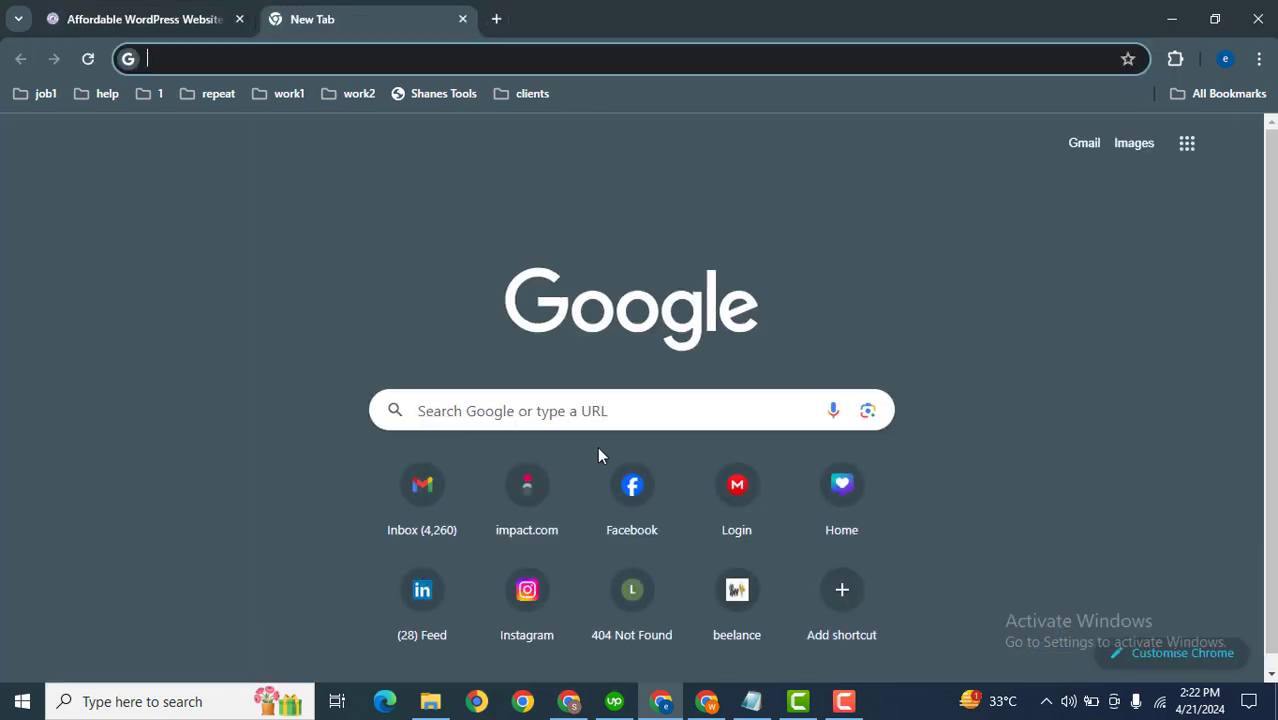
text(hos)
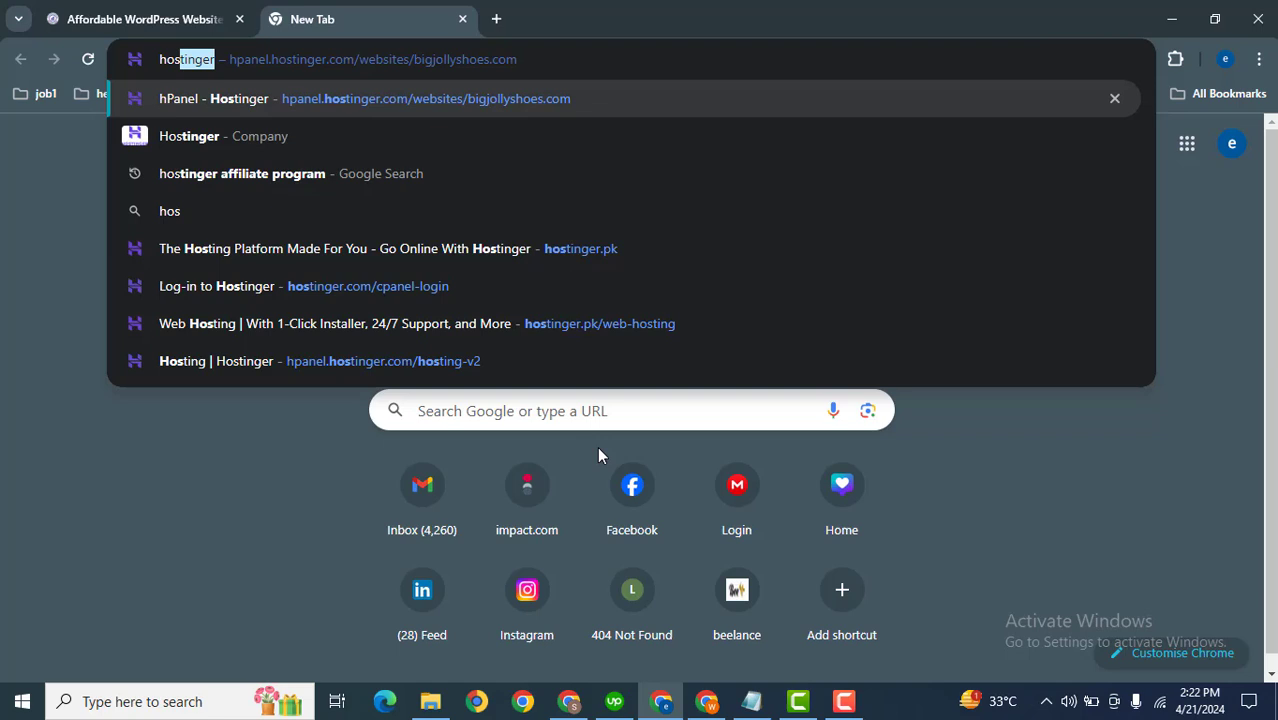
text(tinger)
key(BackSpace)
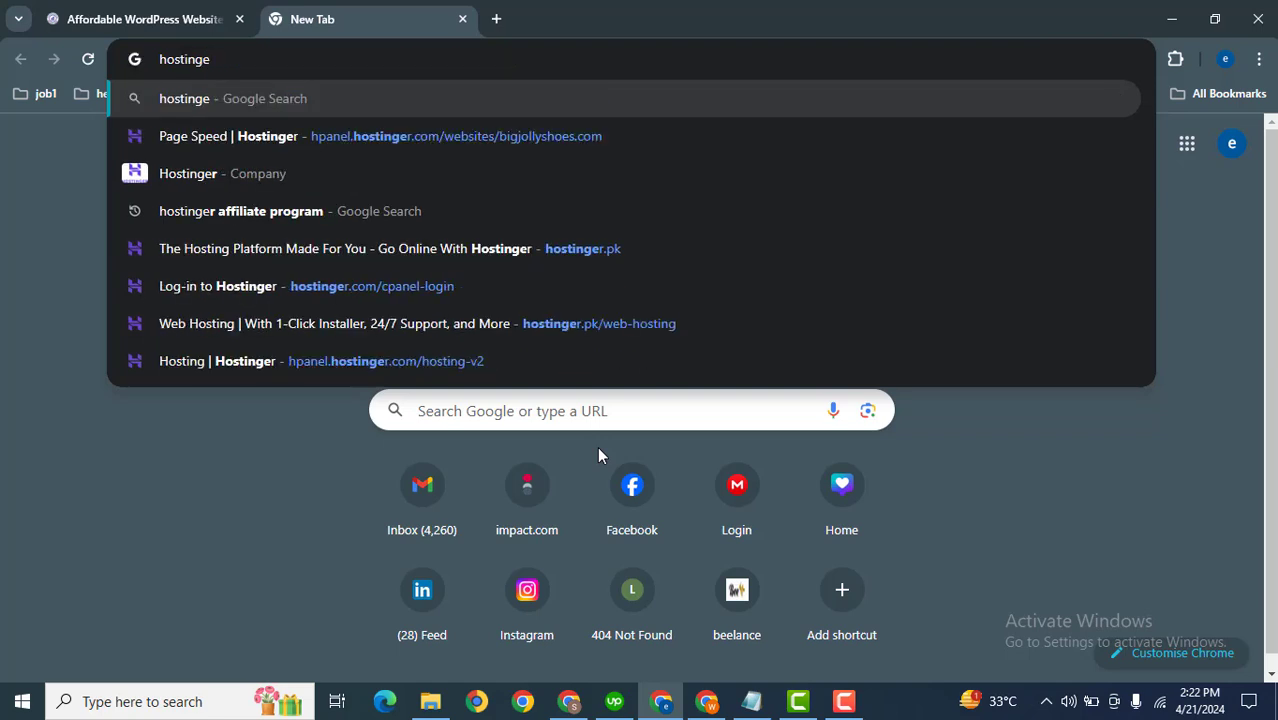
text(r.com)
key(Return)
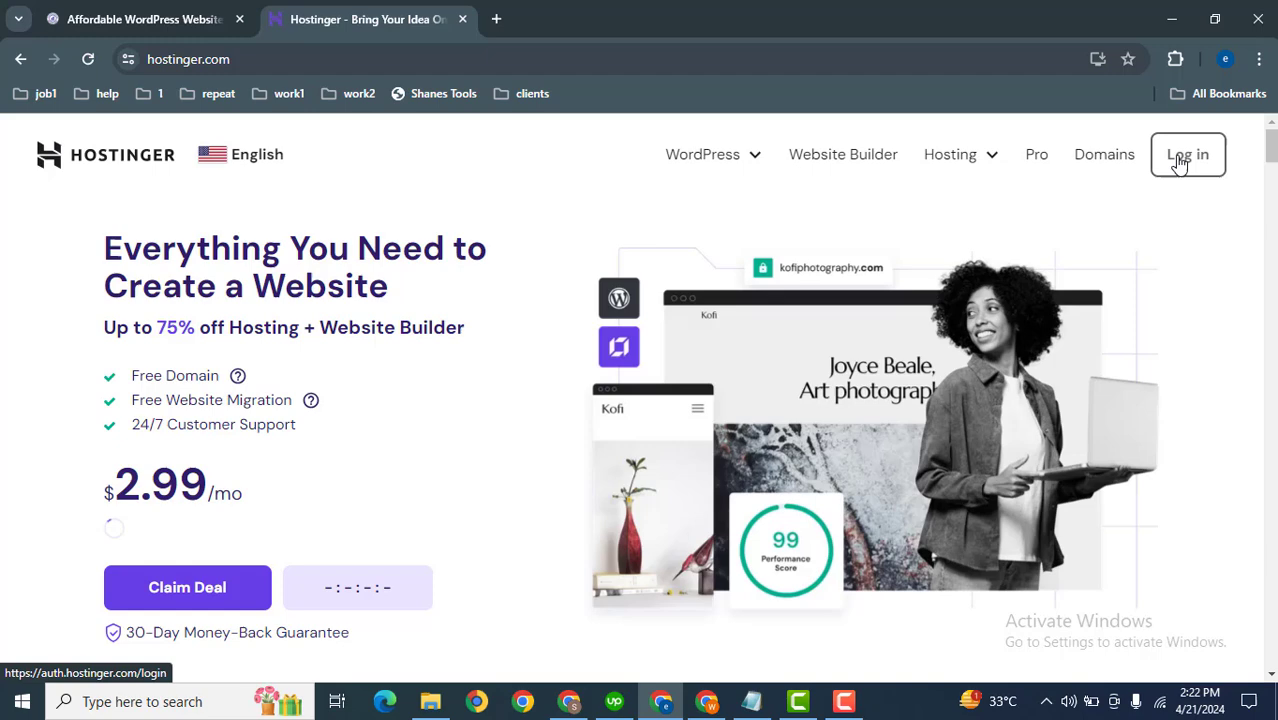
Sign in to Hostinger with the Google account
click(1182, 158)
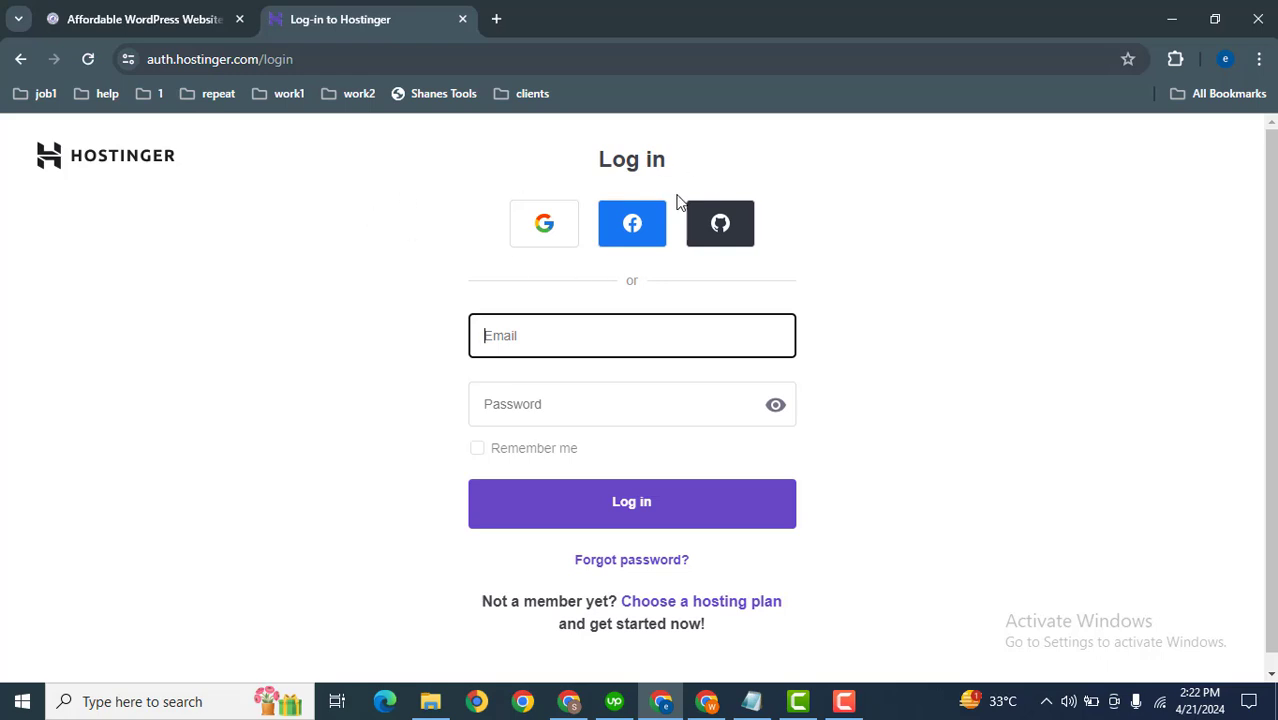
click(545, 226)
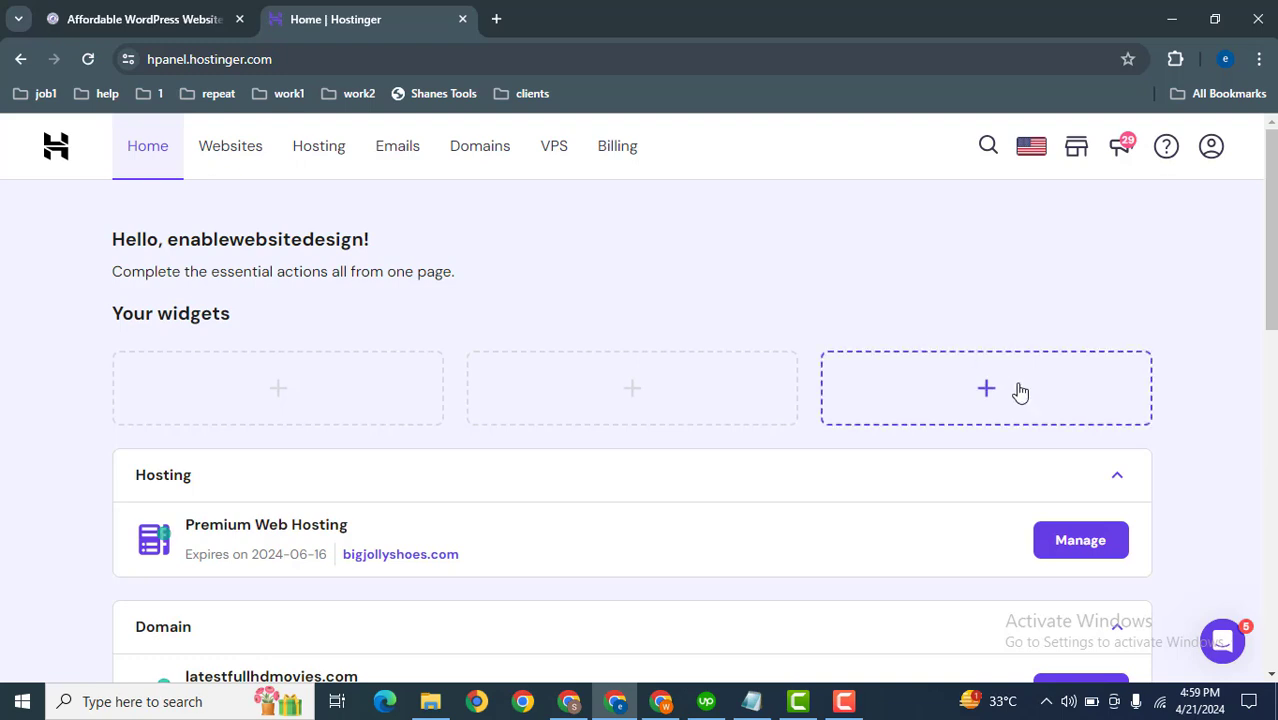
Manage the bigjollyshoes.com hosting plan to reach its File Manager
click(1085, 557)
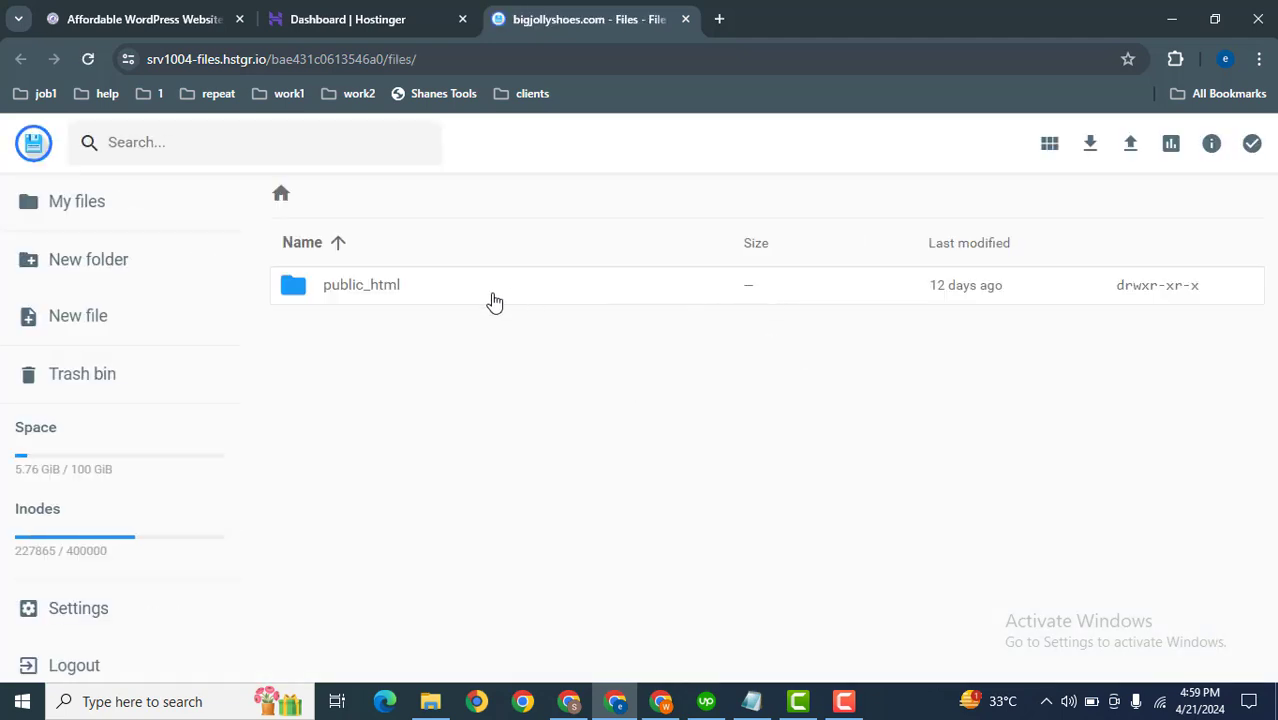
Browse from public_html into wp-content/plugins
double_click(293, 289)
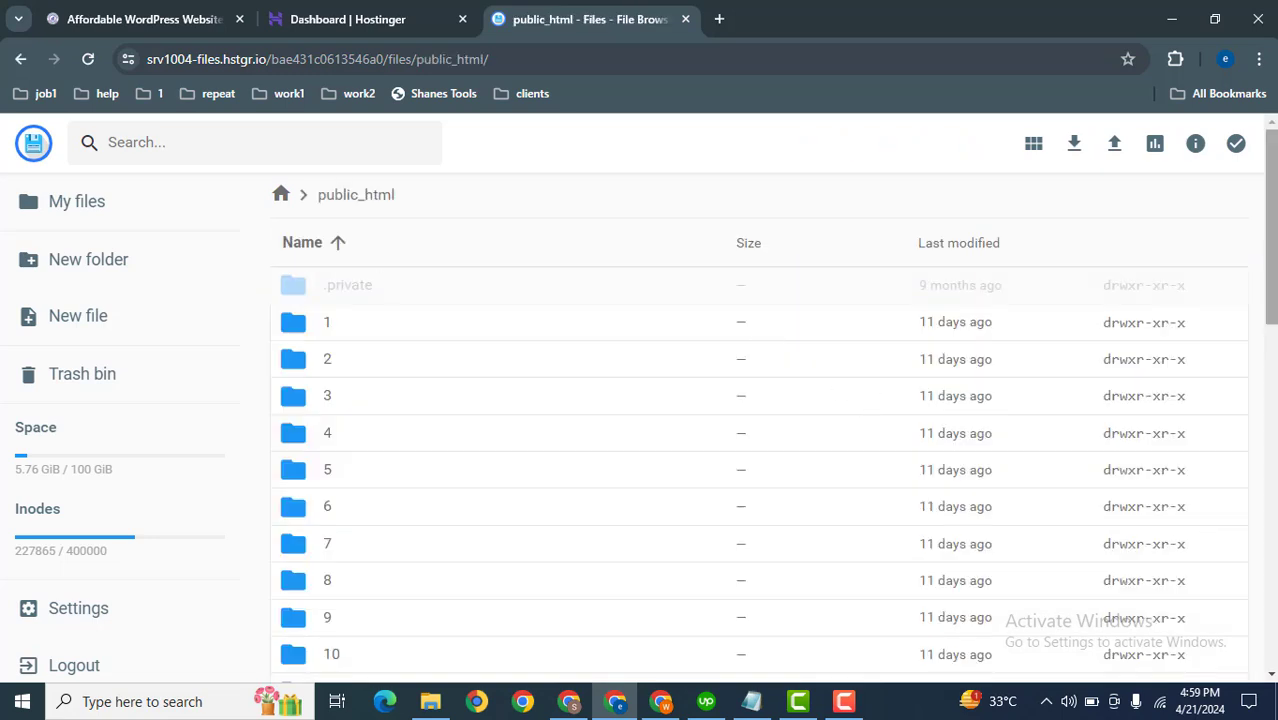
scroll(534, 217, down, 1)
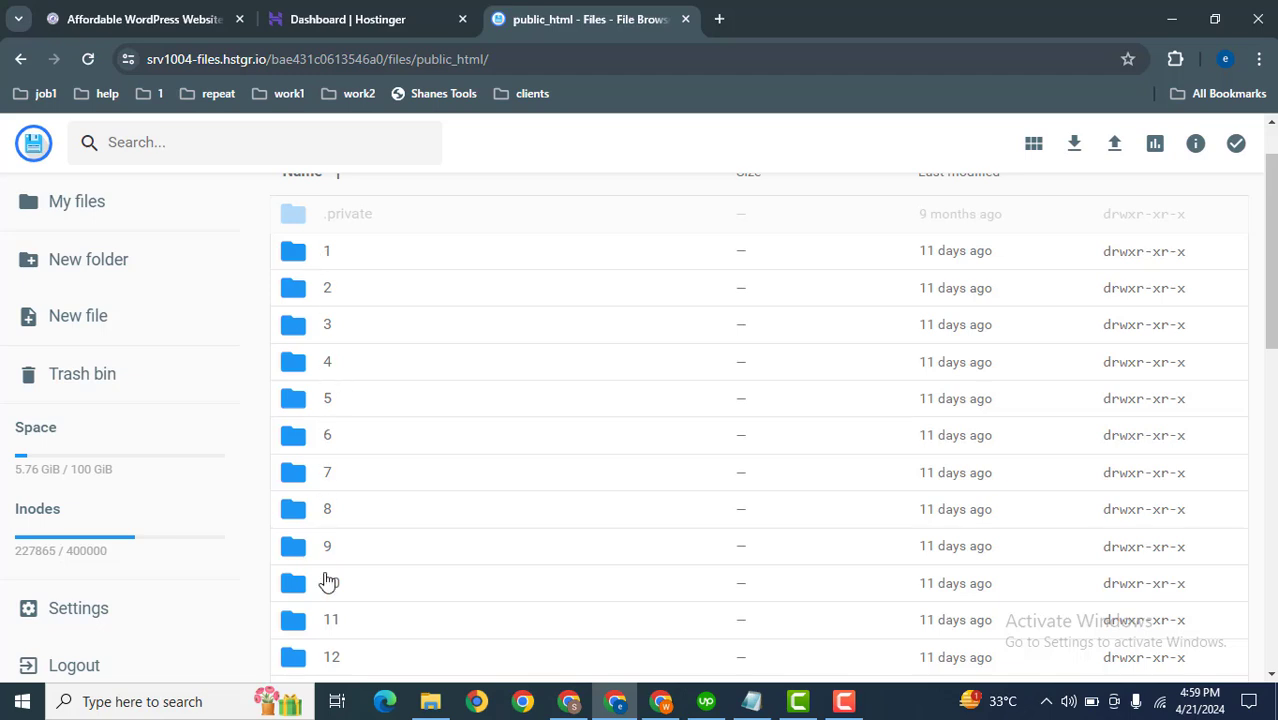
drag(1270, 260, 1272, 390)
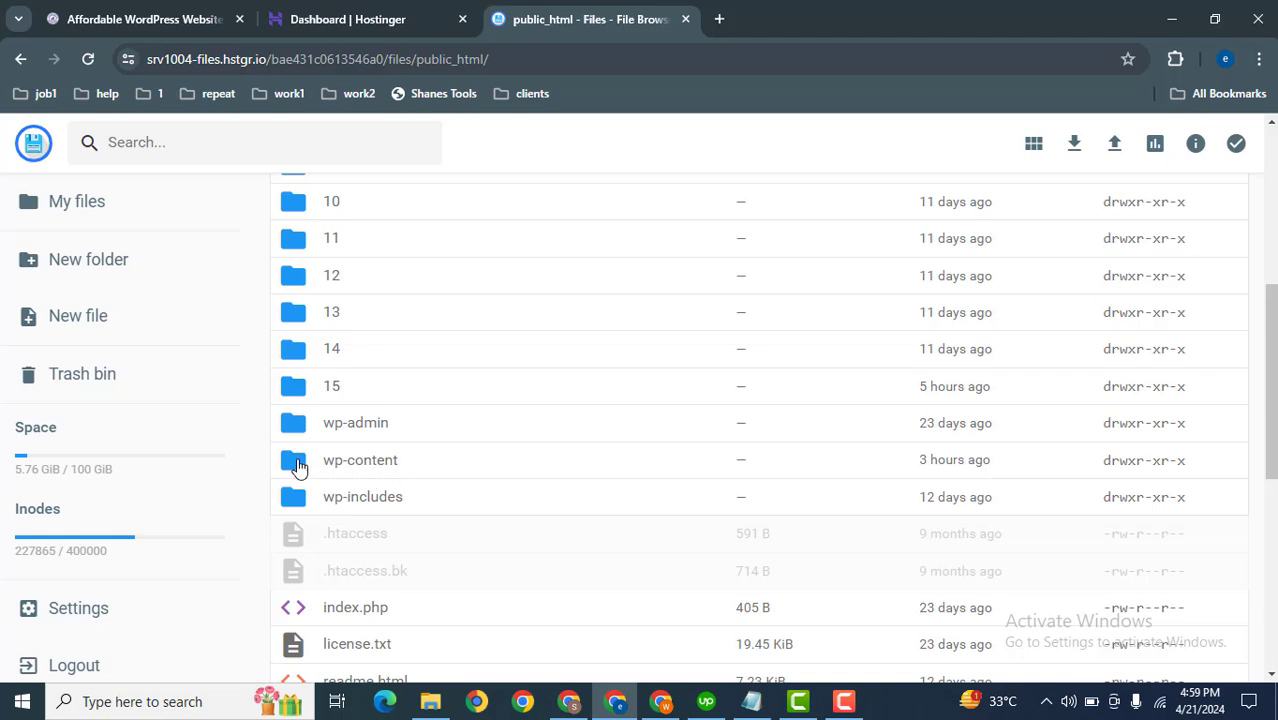
double_click(350, 462)
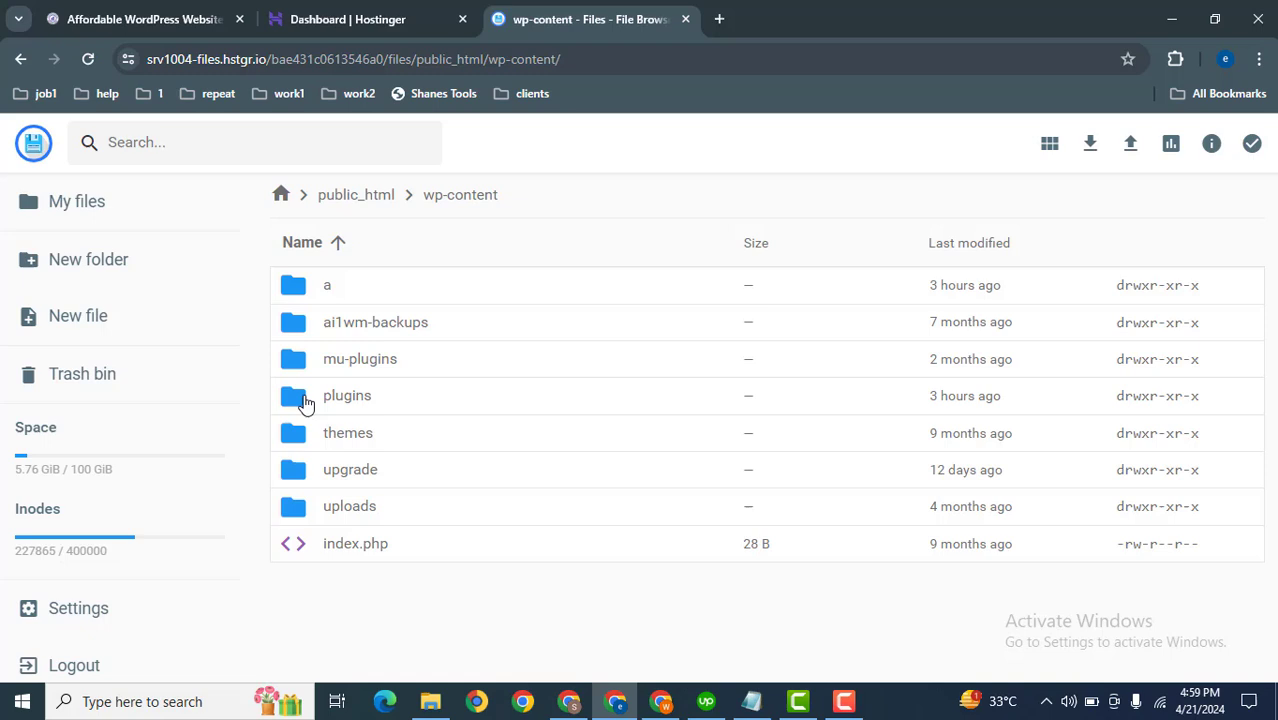
double_click(305, 400)
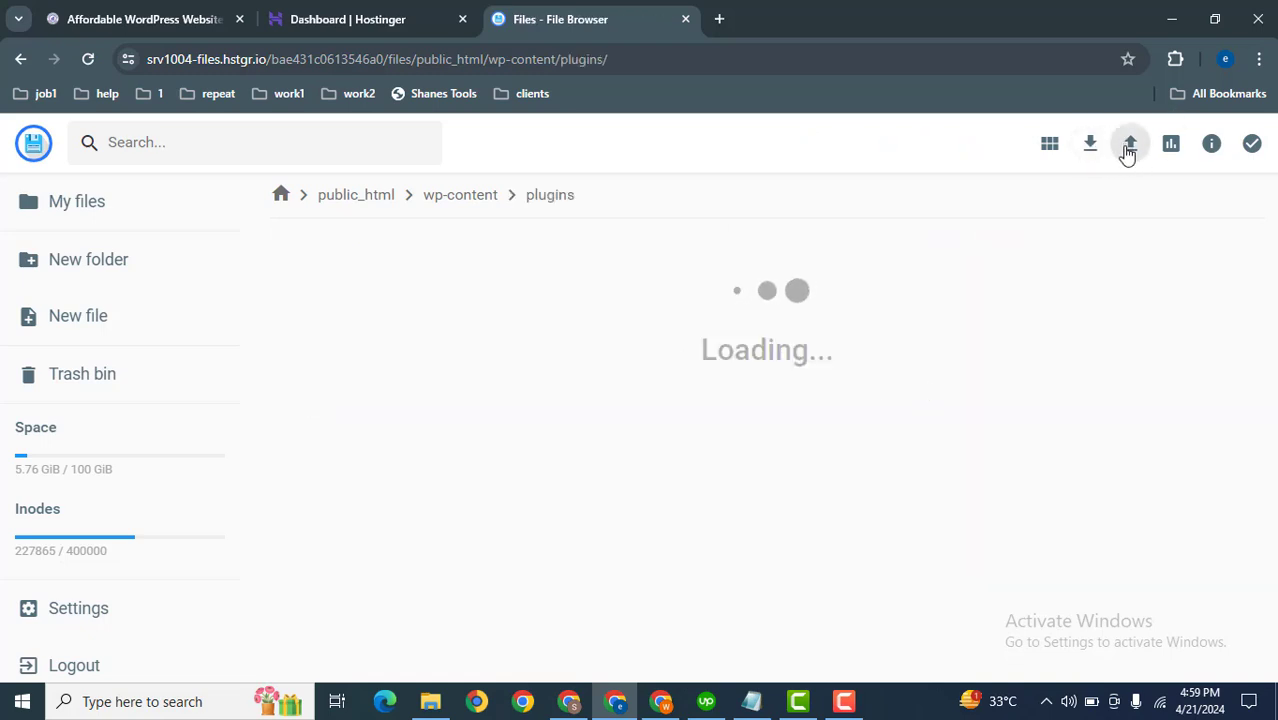
Go back to public_html and open folder 1's wp-content/plugins
click(360, 196)
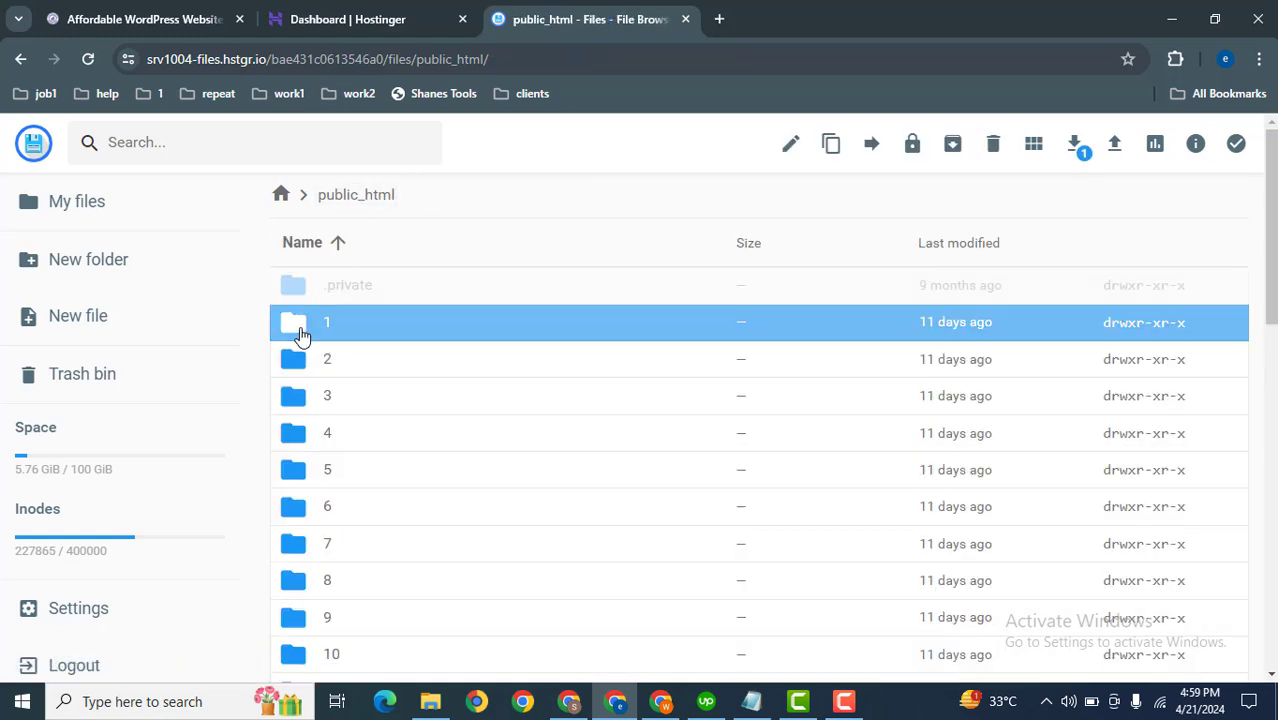
double_click(300, 333)
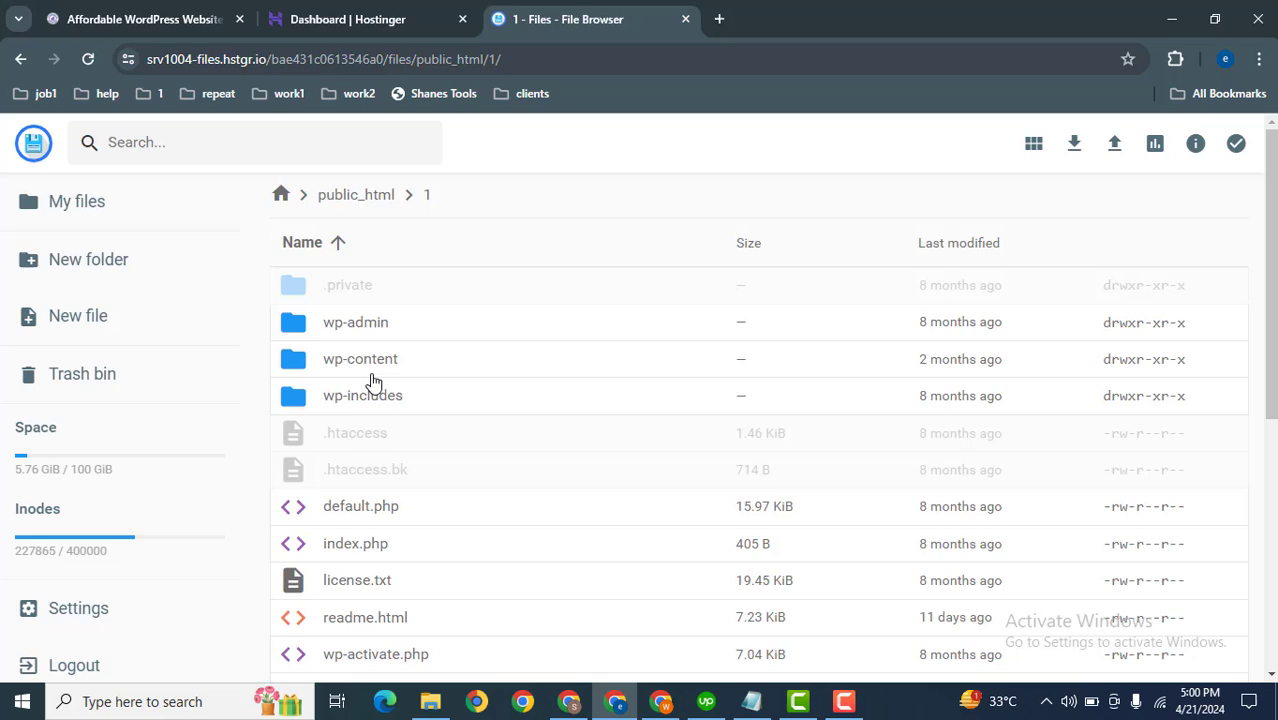
double_click(351, 359)
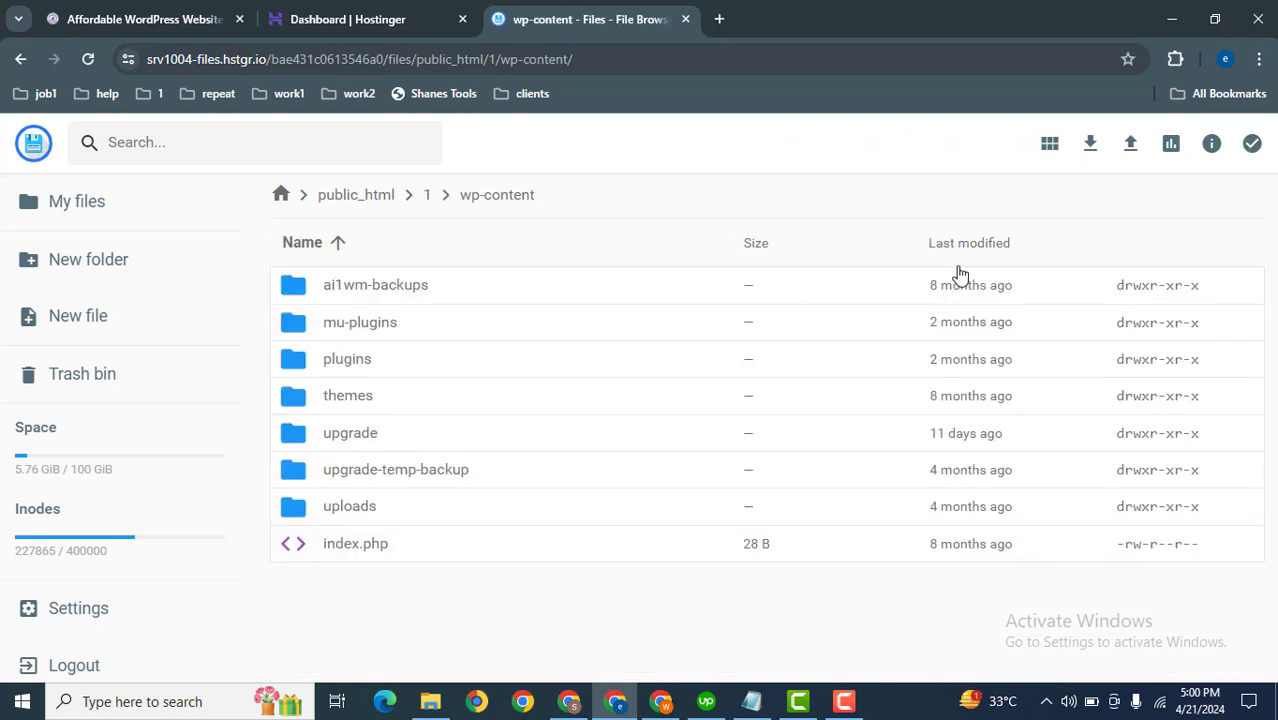
double_click(312, 364)
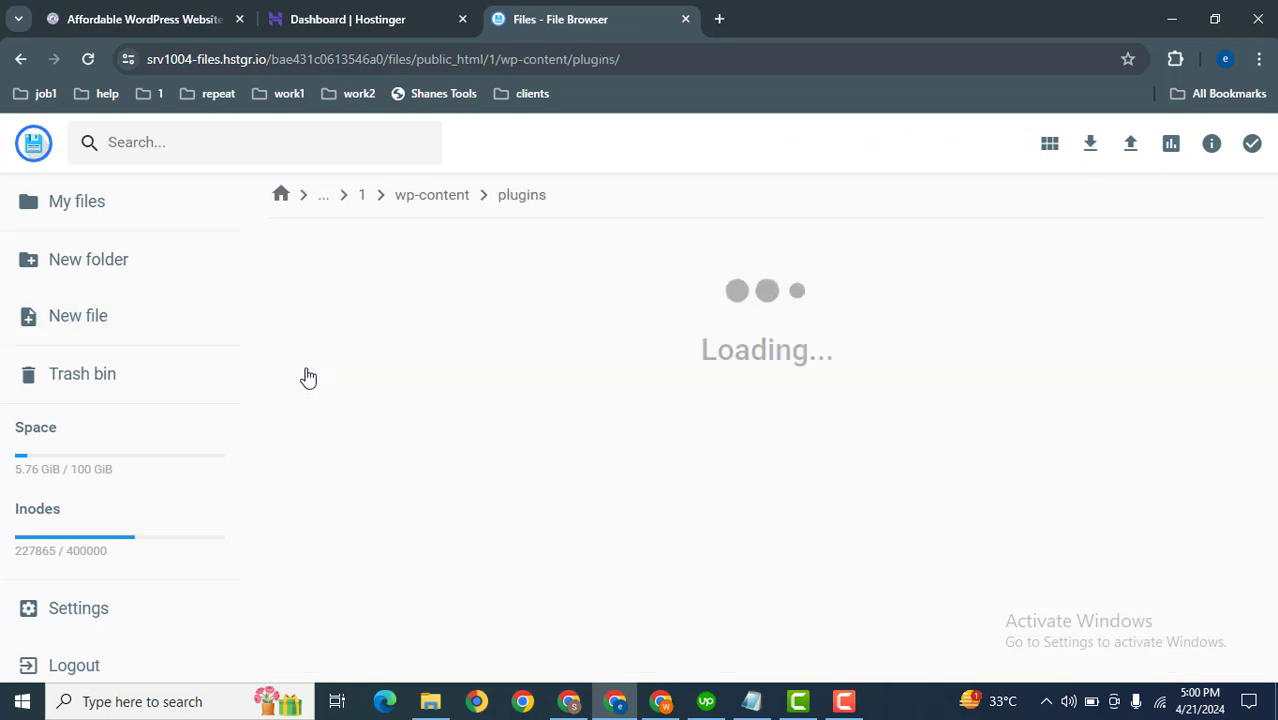
Upload the local elementskit_v3.3.0 zip file into the plugins folder
click(1114, 145)
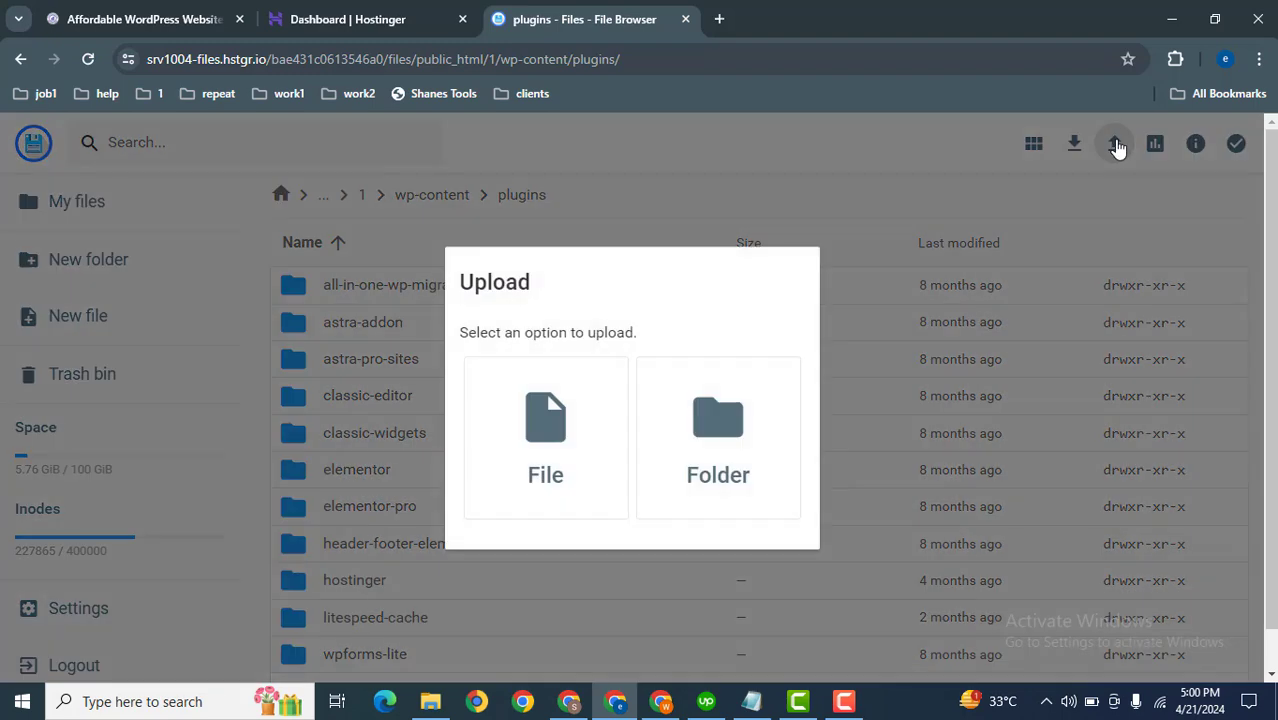
click(553, 426)
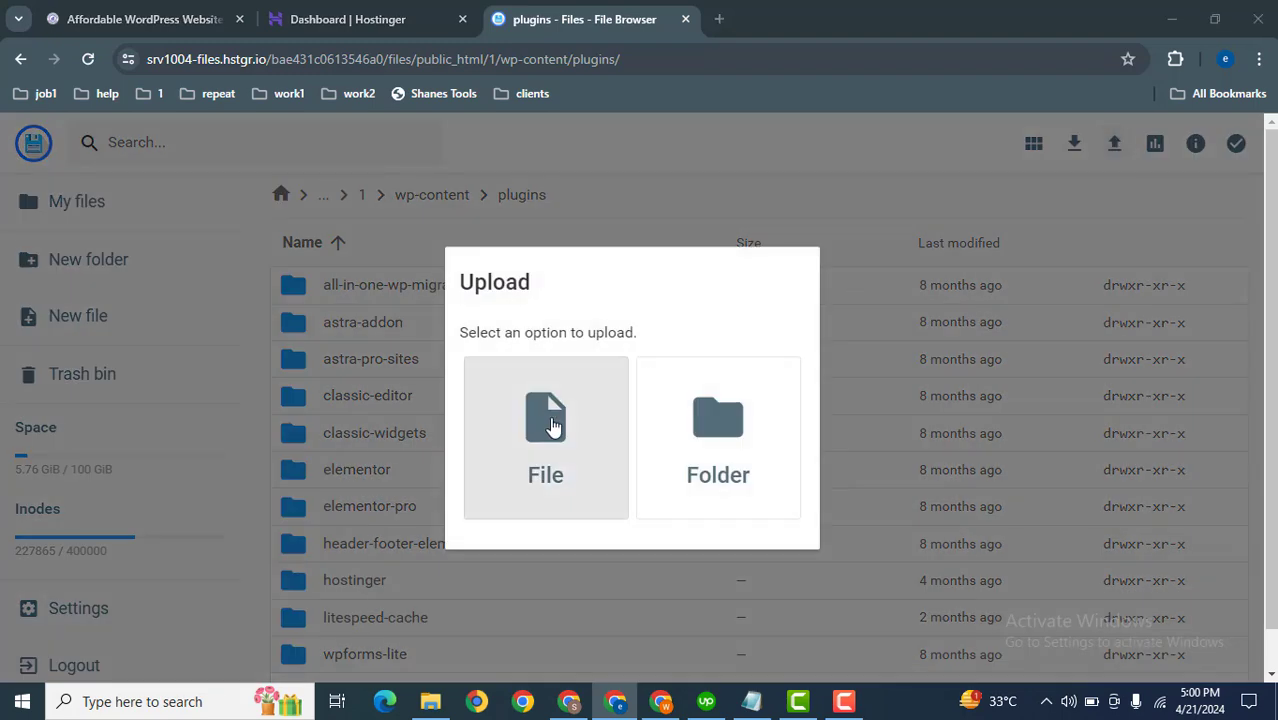
click(539, 414)
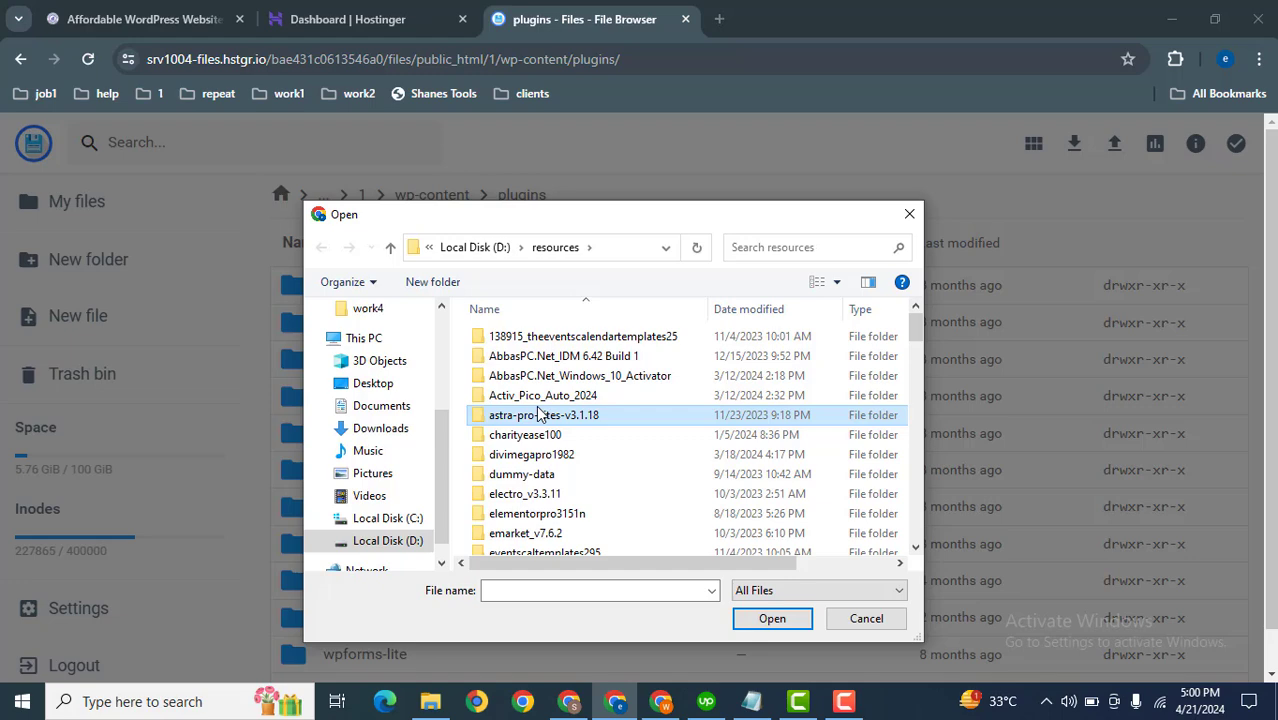
key(e)
key(e)
key(e)
key(e)
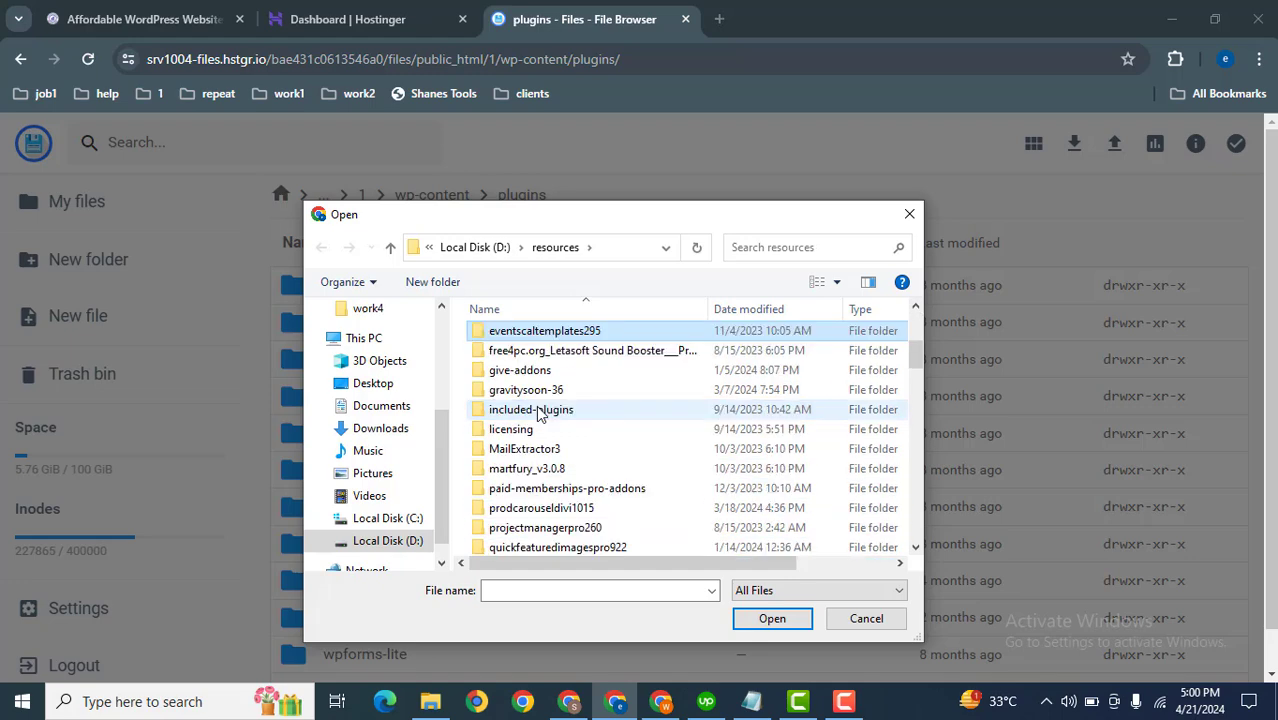
key(e)
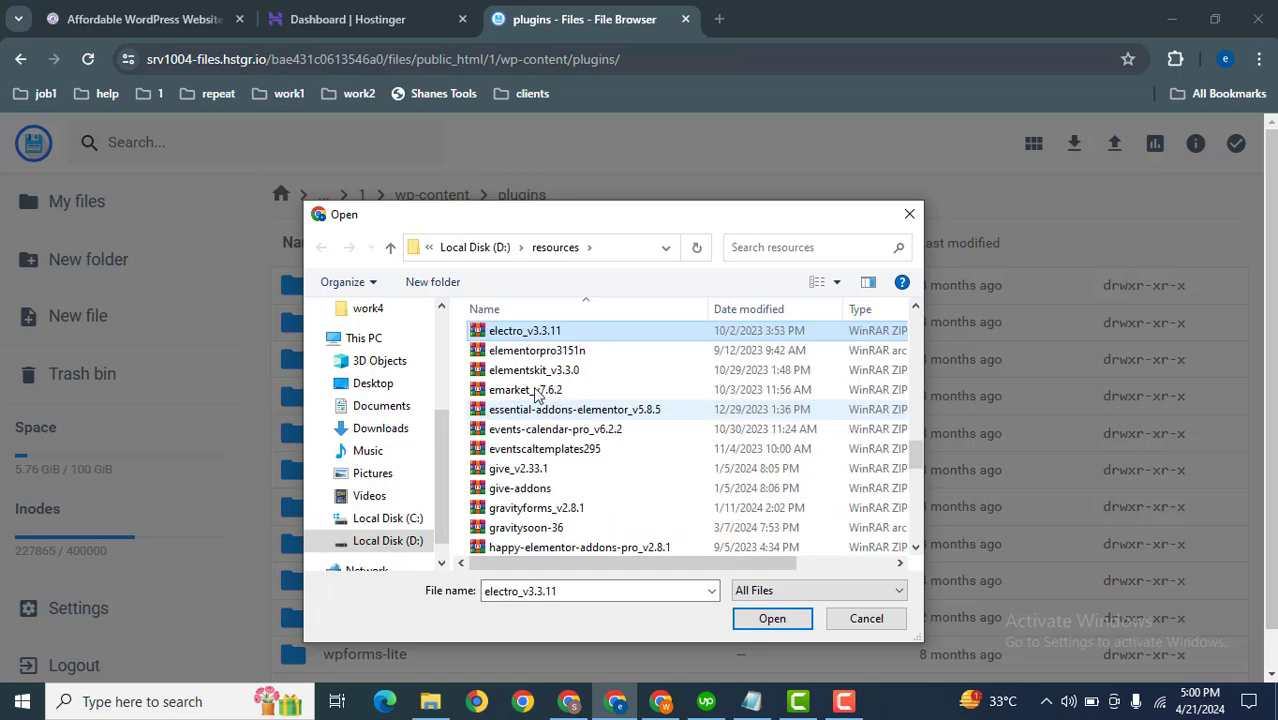
double_click(516, 371)
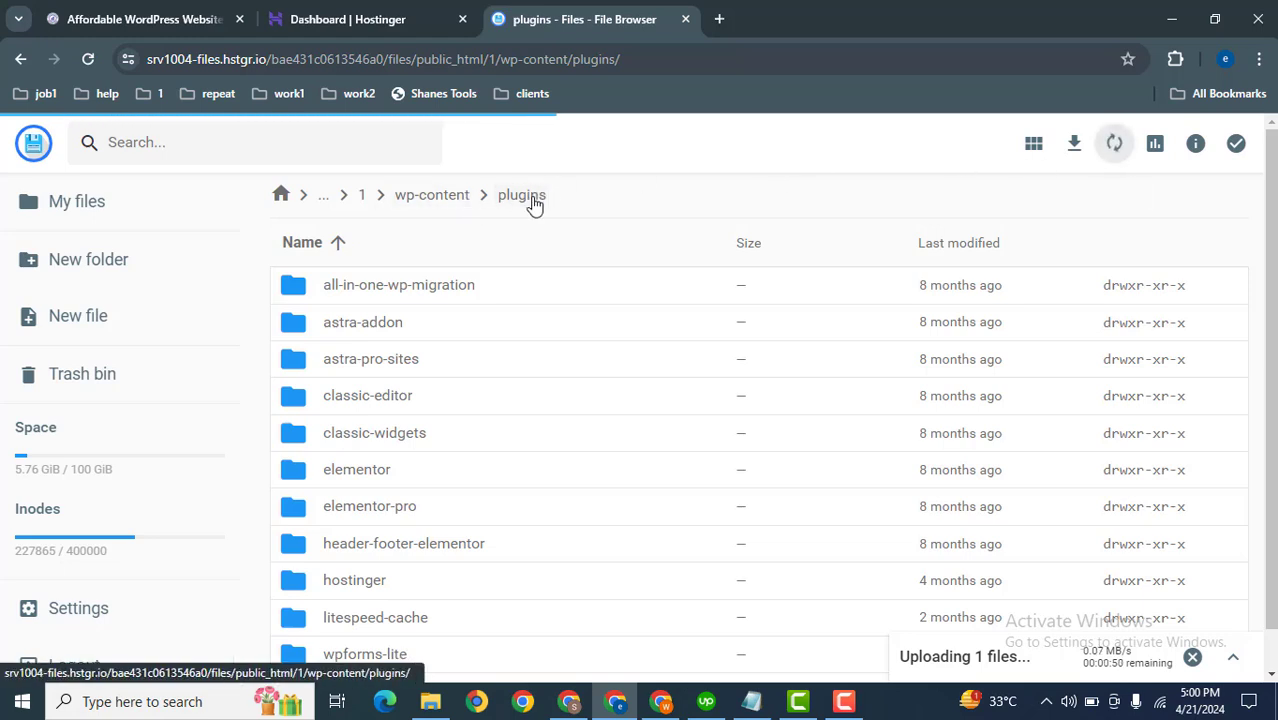
Find the uploaded 3.14 MiB elementskit_v3.3.0.zip and check its context menu
drag(566, 196, 358, 188)
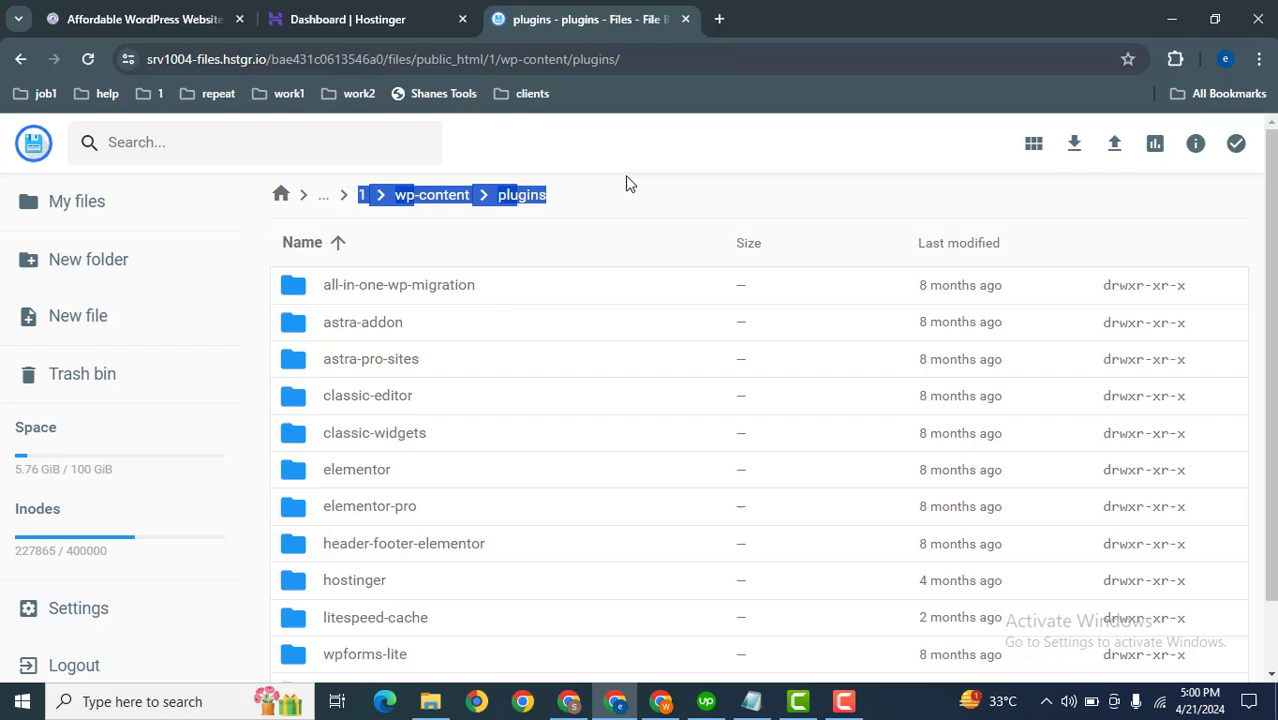
scroll(1271, 268, down, 2)
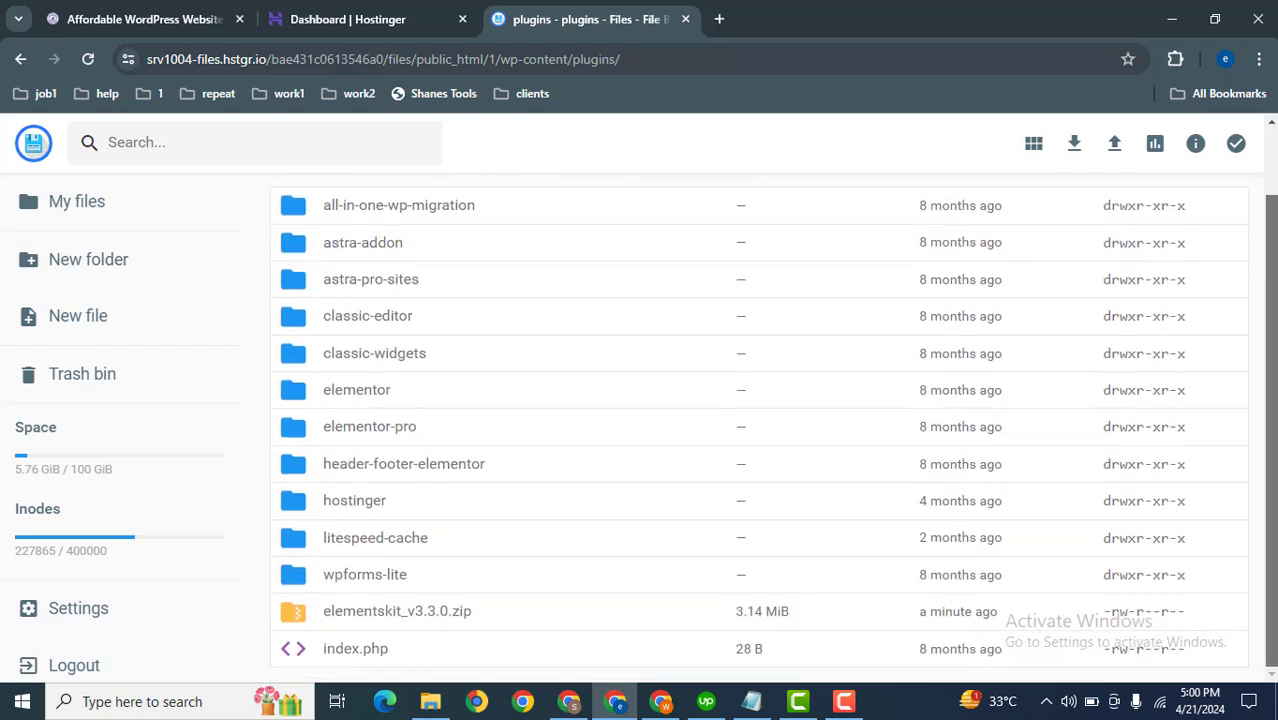
click(313, 617)
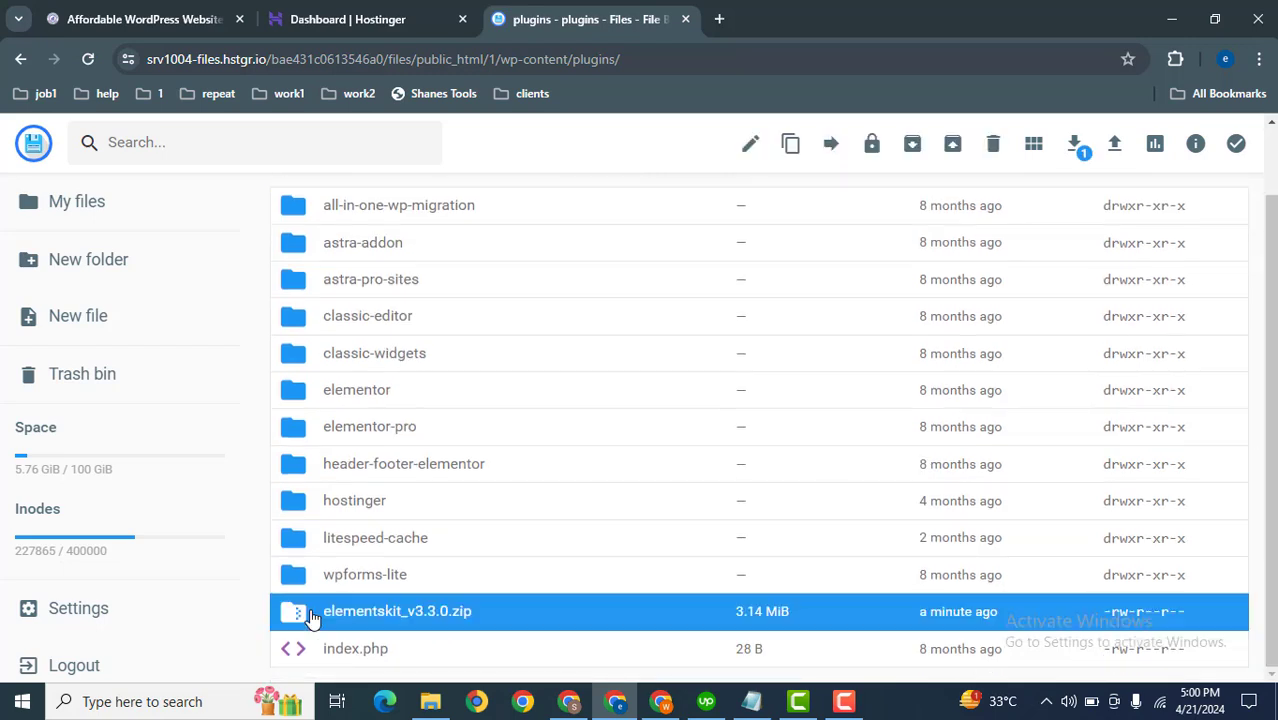
right_click(313, 617)
key(Escape)
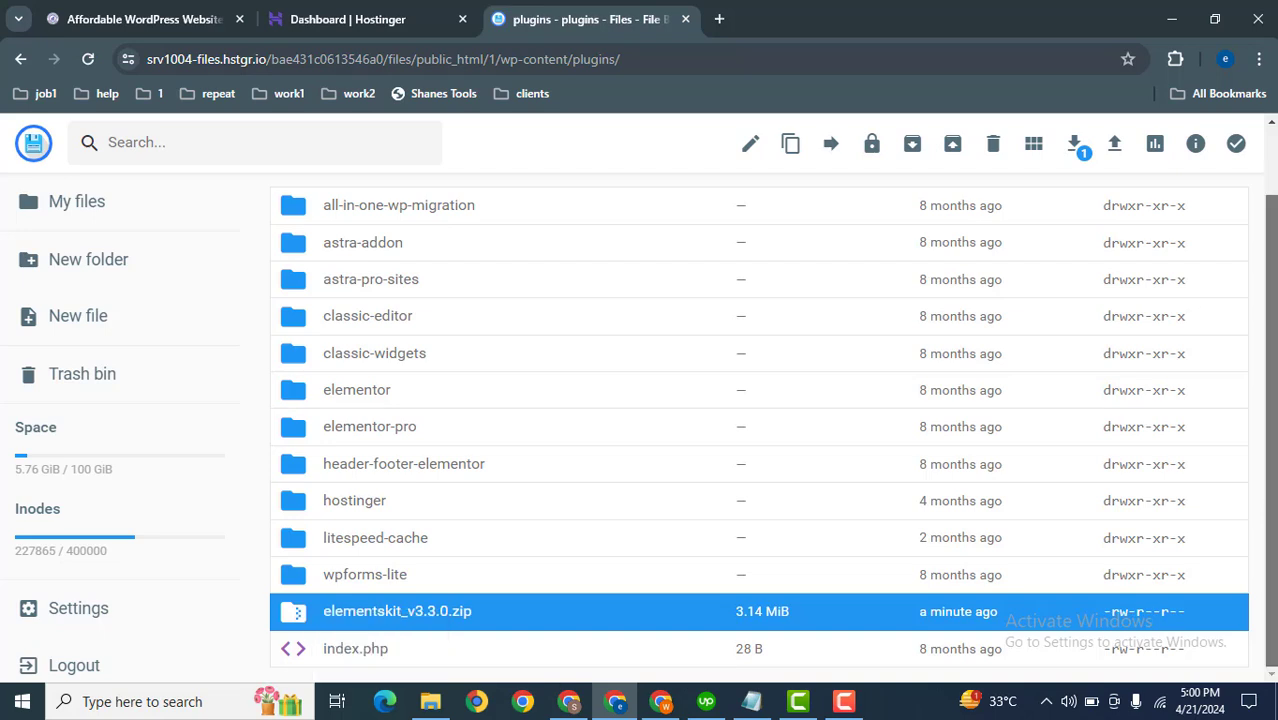
right_click(810, 617)
key(Escape)
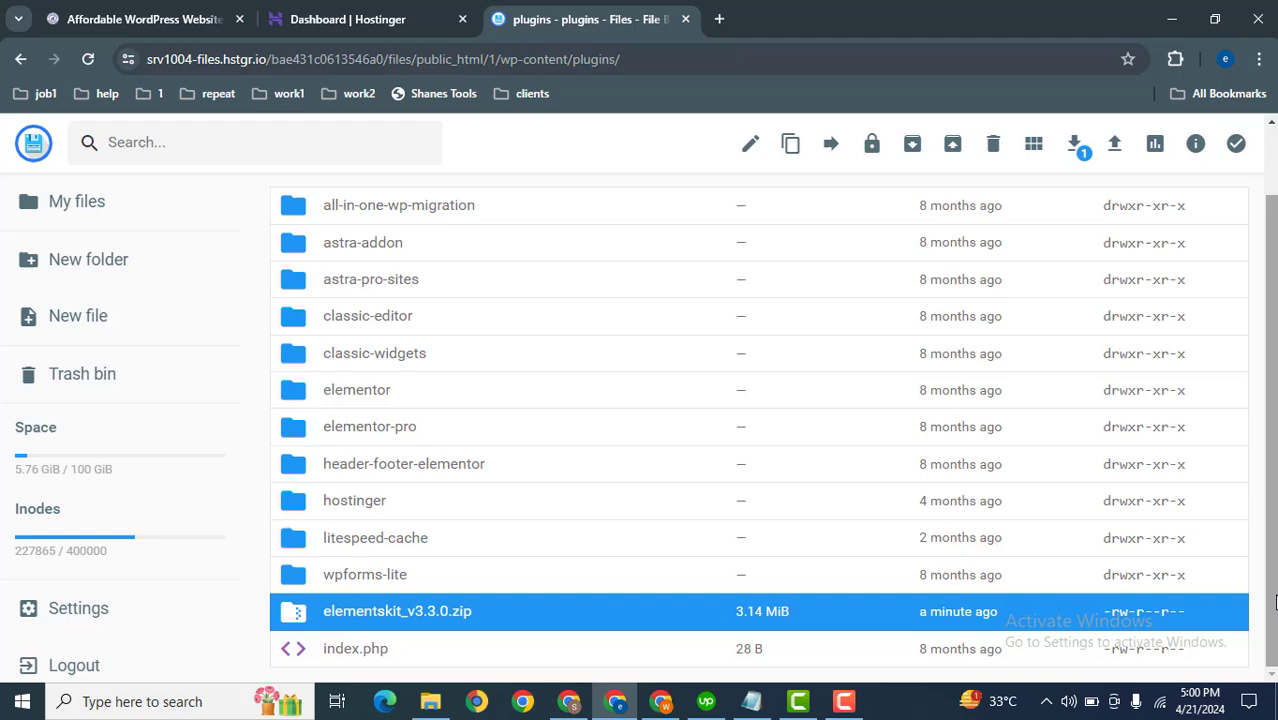
Set the zip's extraction destination to wp-content/plugins
right_click(1051, 611)
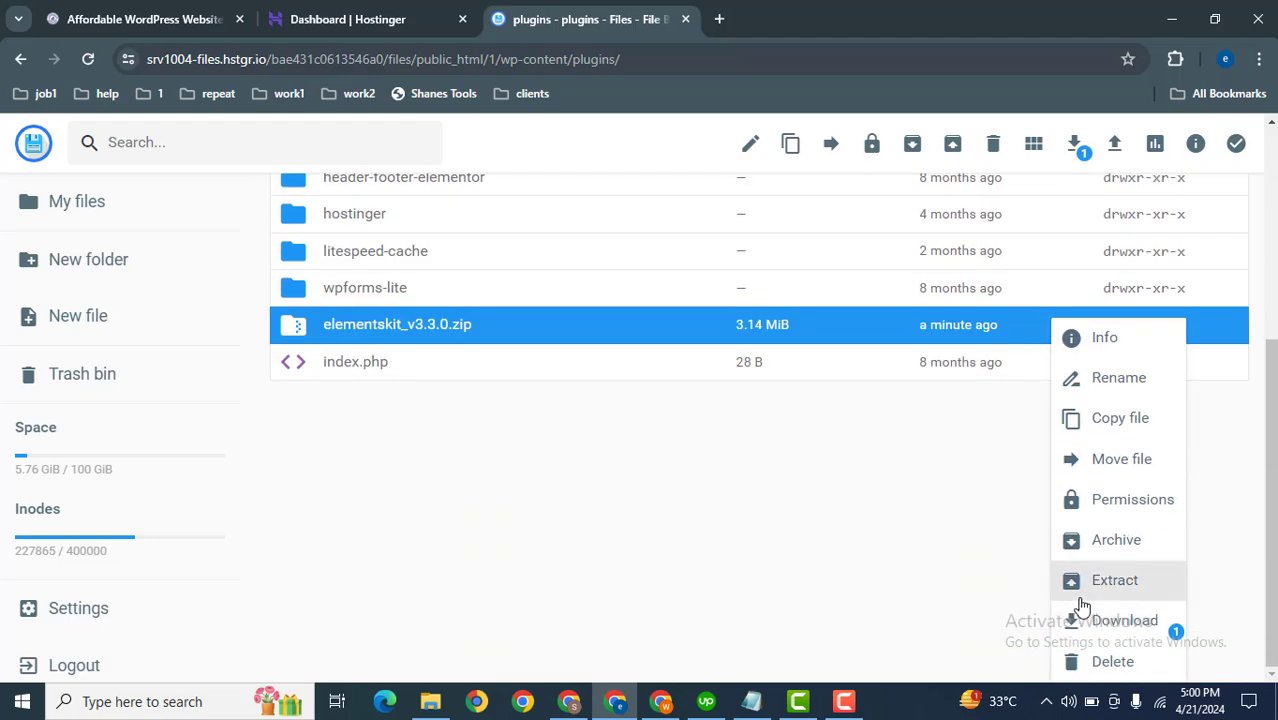
click(1098, 582)
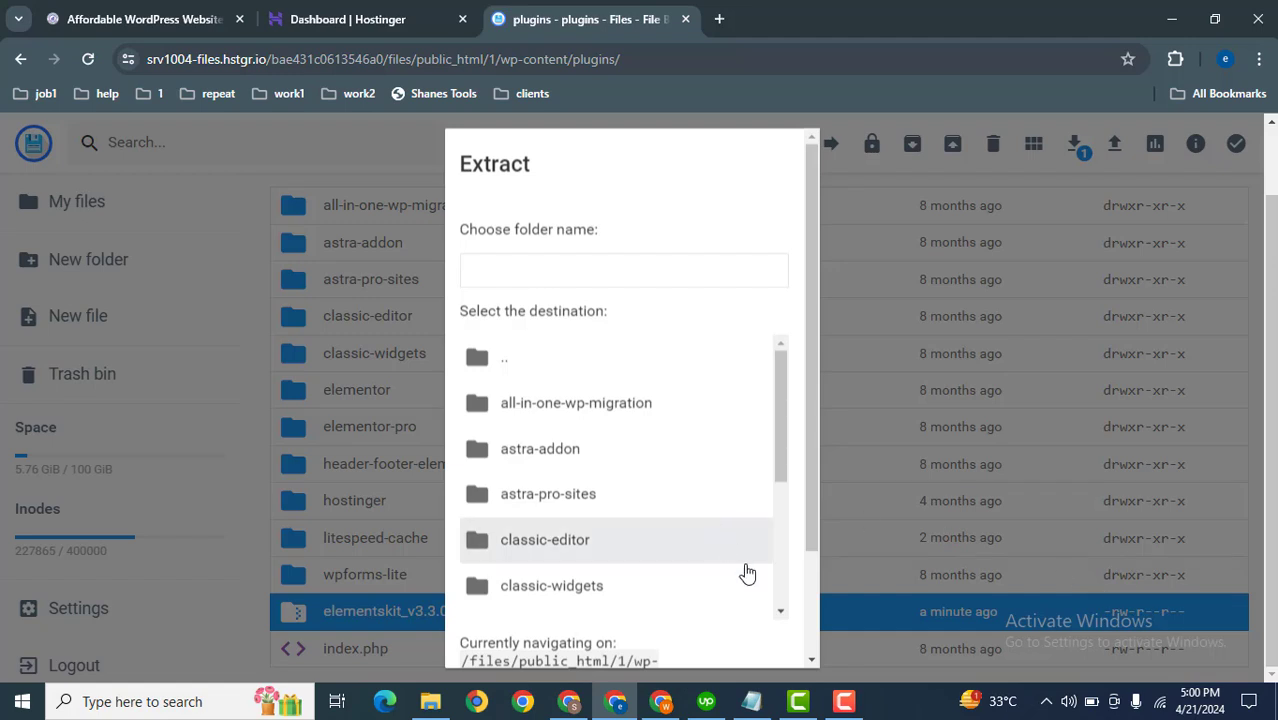
double_click(492, 368)
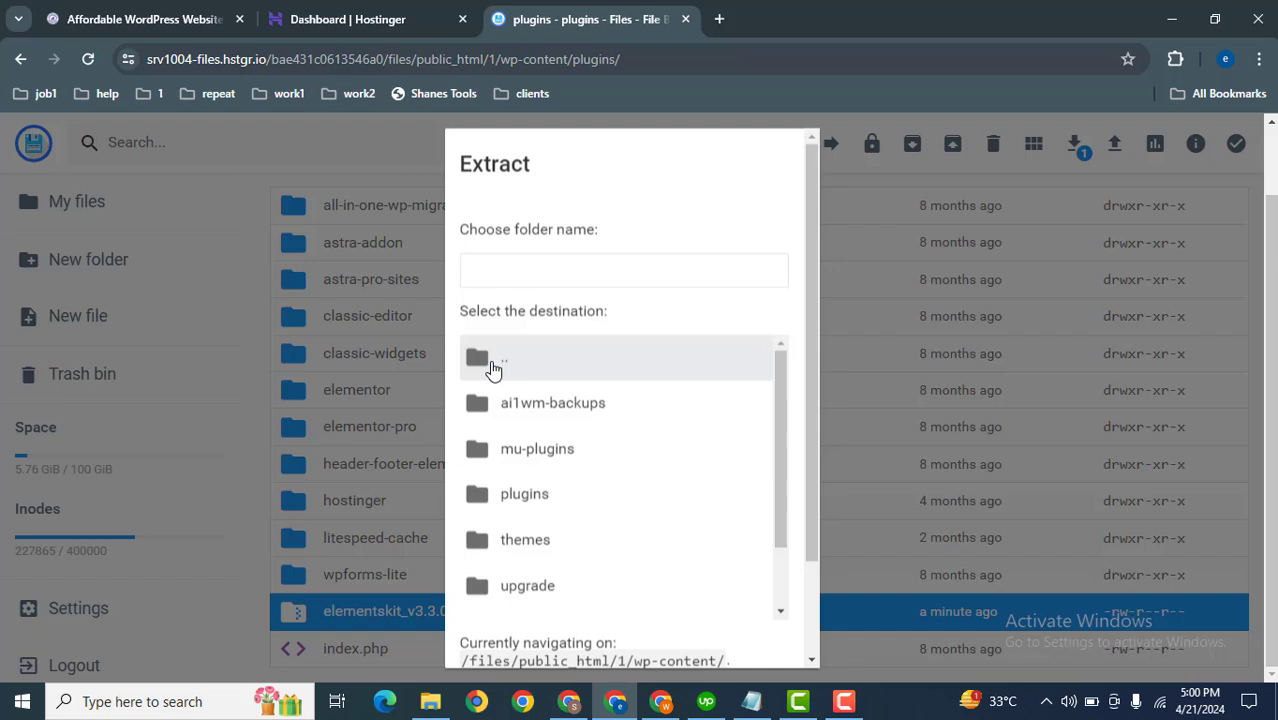
click(495, 492)
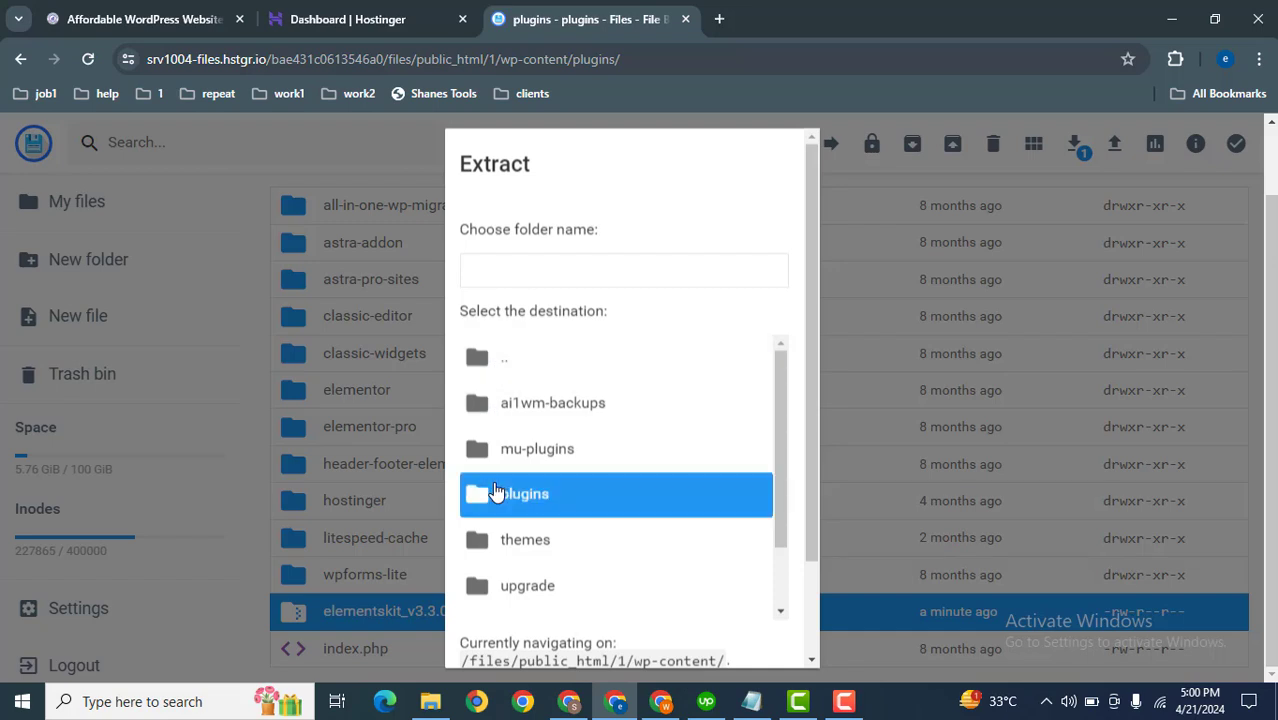
drag(818, 526, 829, 658)
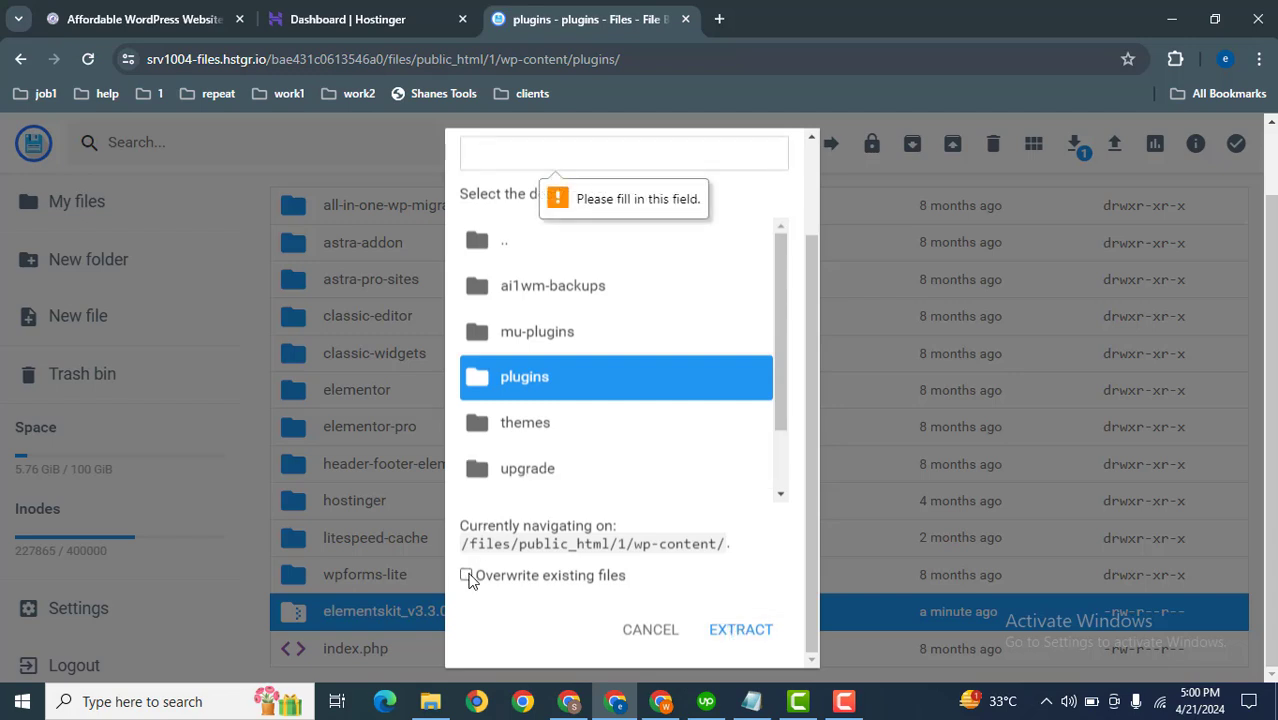
double_click(531, 374)
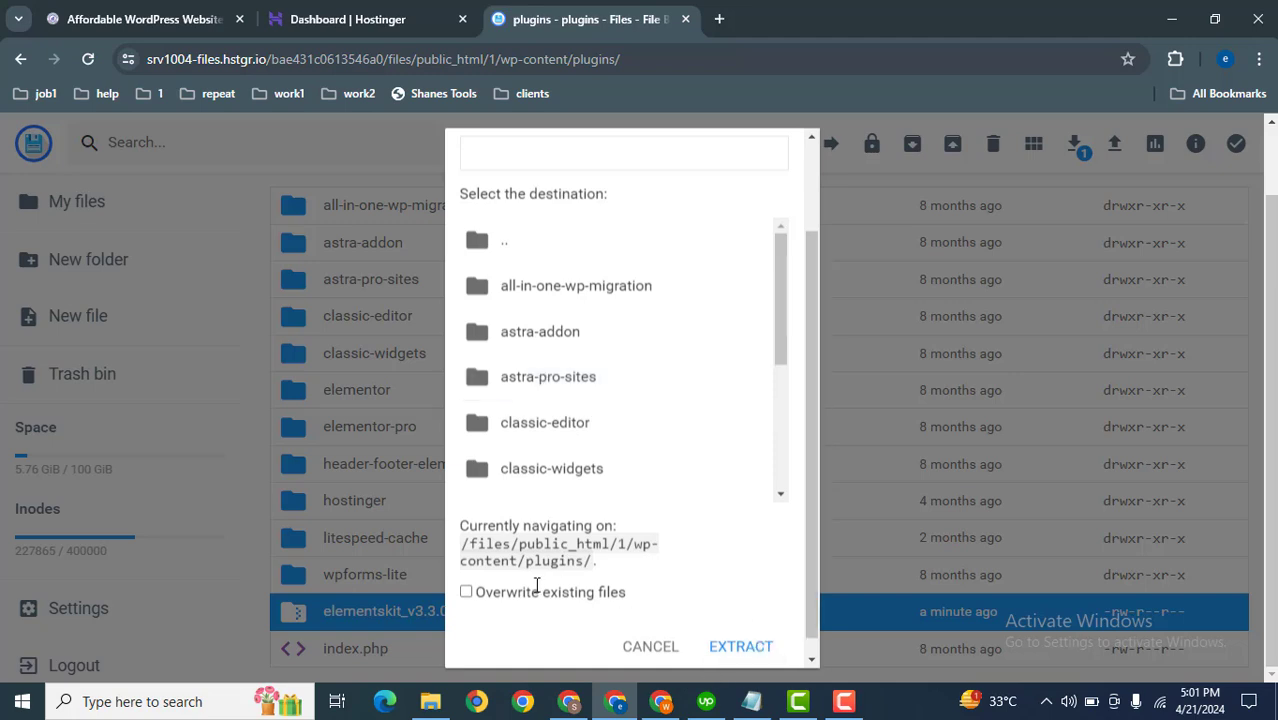
Start entering a folder name 'elemen' in the Extract dialog, then erase it
click(755, 650)
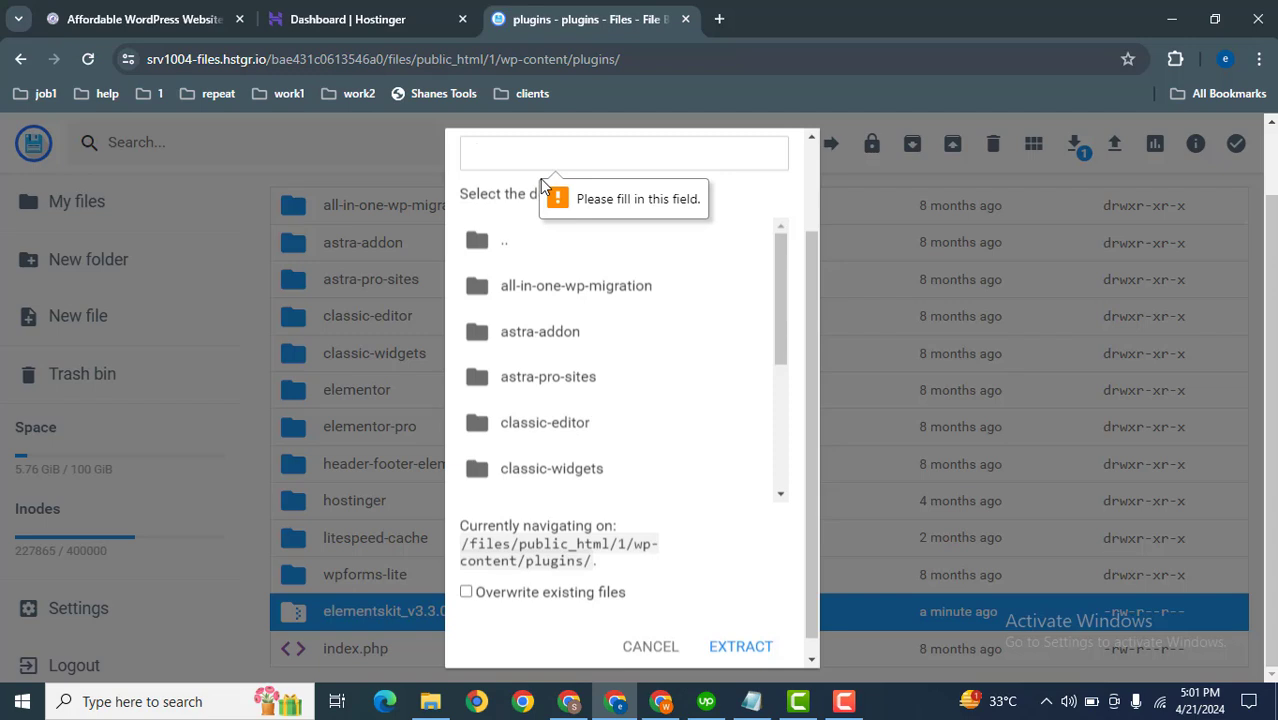
text(elemen)
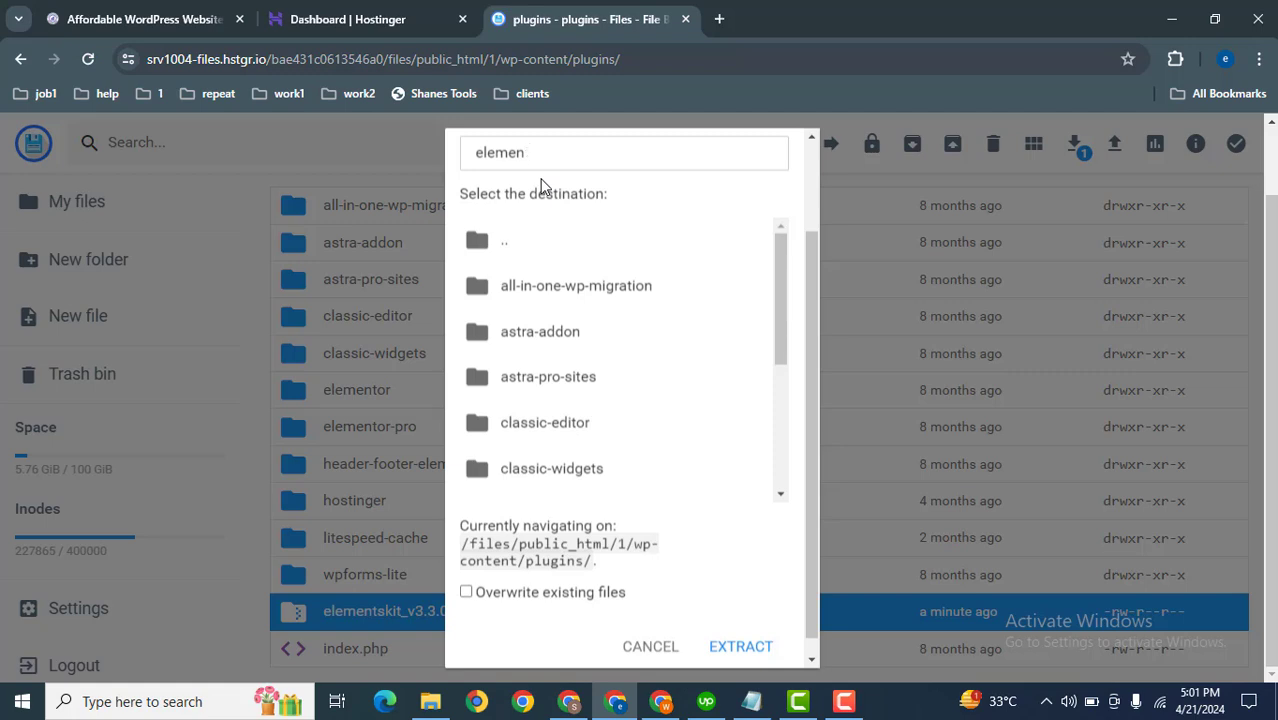
key(BackSpace)
key(BackSpace)
key(BackSpace)
Extract the zip into a new folder named 'one' and open it
text(one)
click(741, 646)
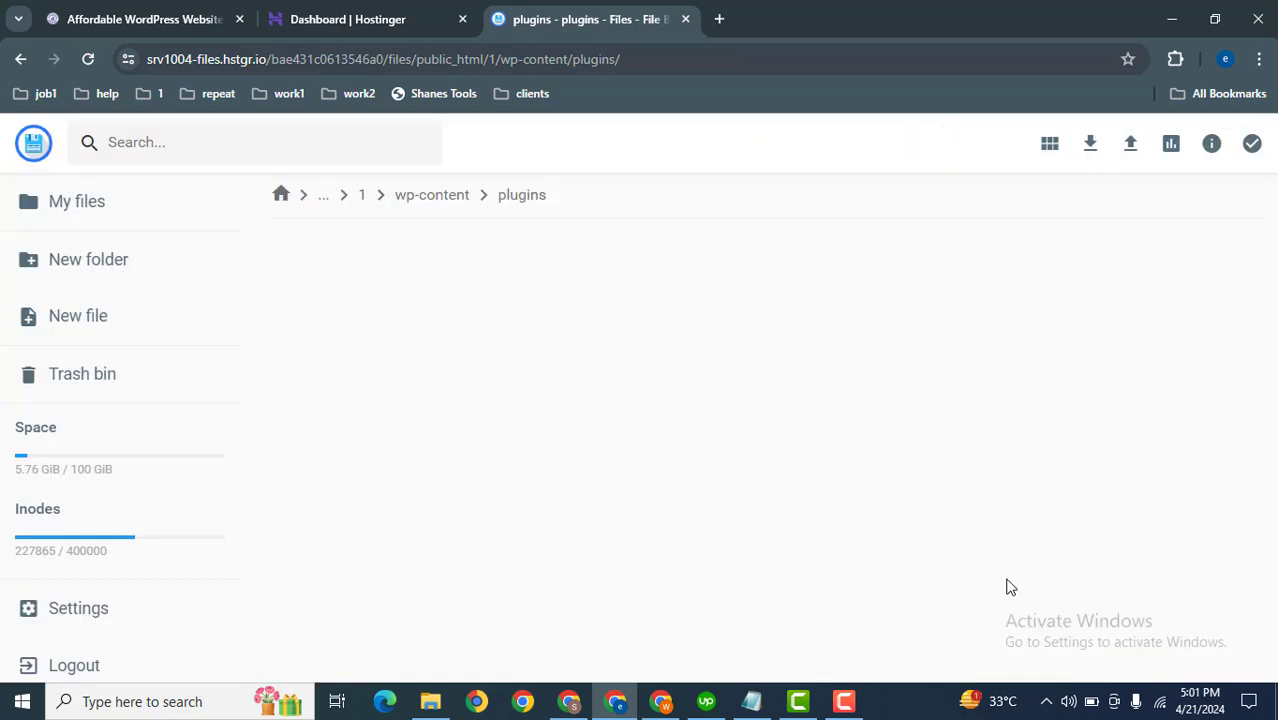
scroll(1244, 416, down, 1)
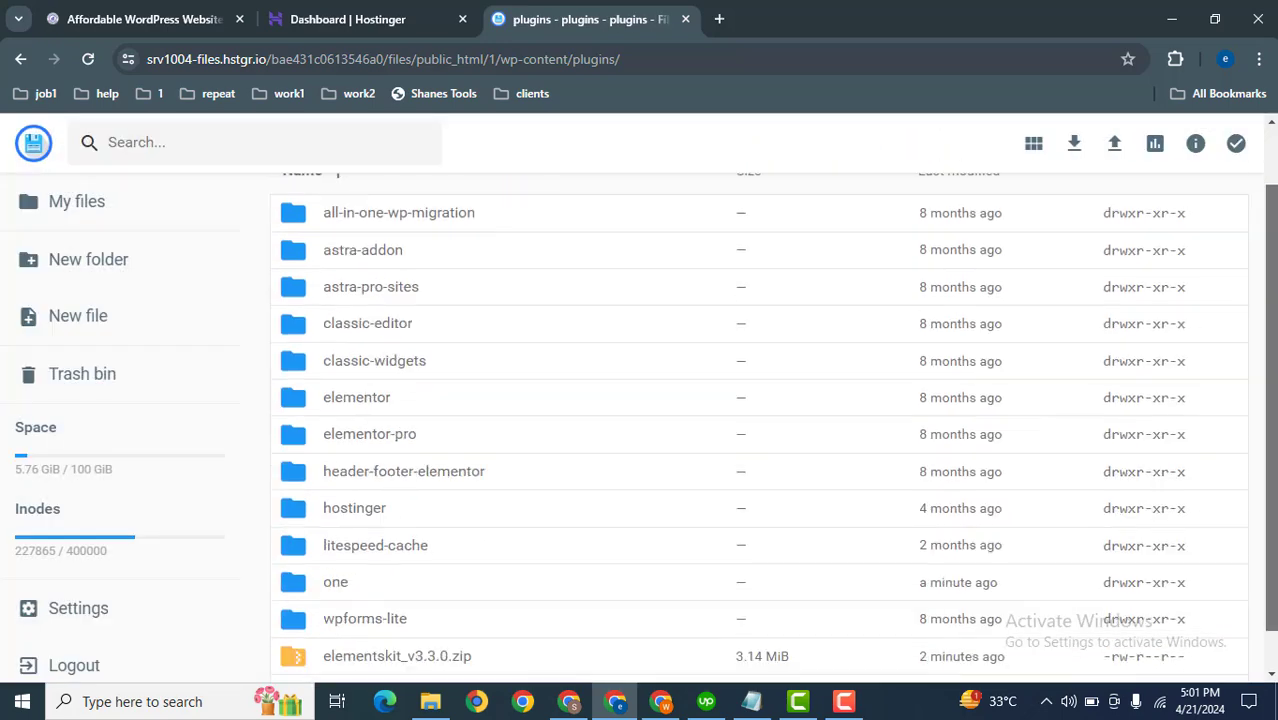
double_click(316, 548)
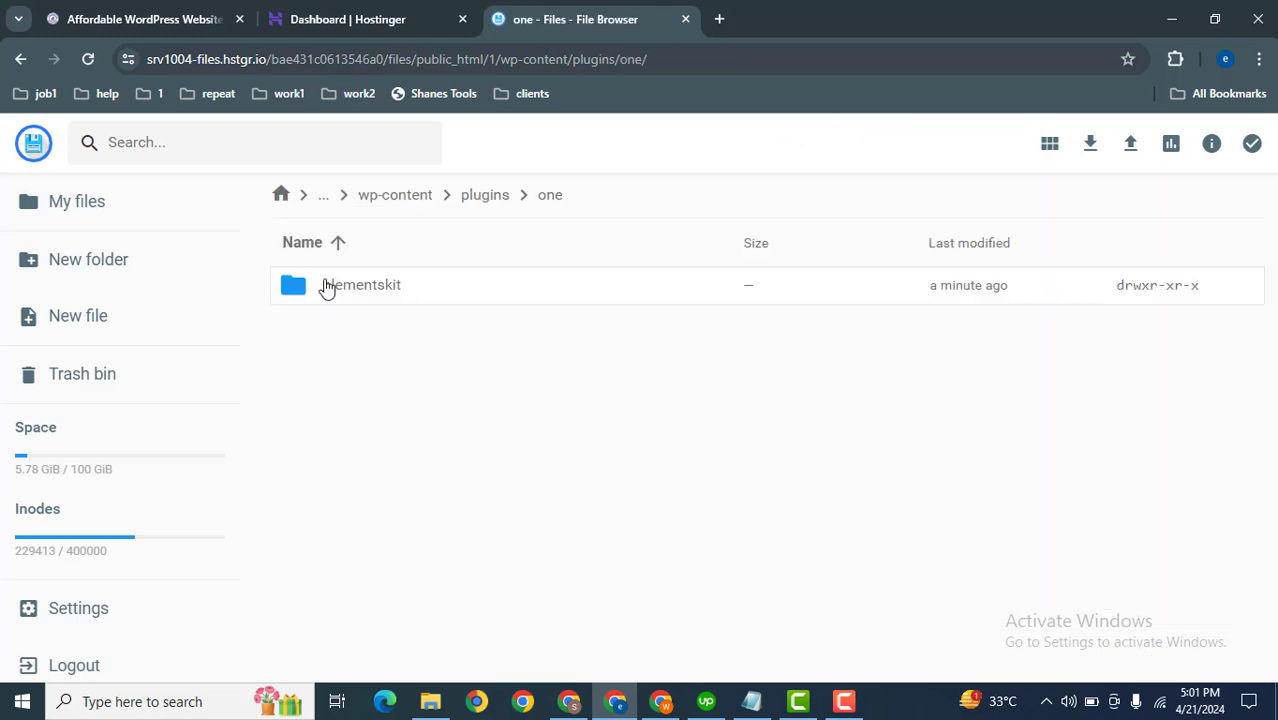
Copy the elementskit folder up ('..') into the plugins folder
click(325, 287)
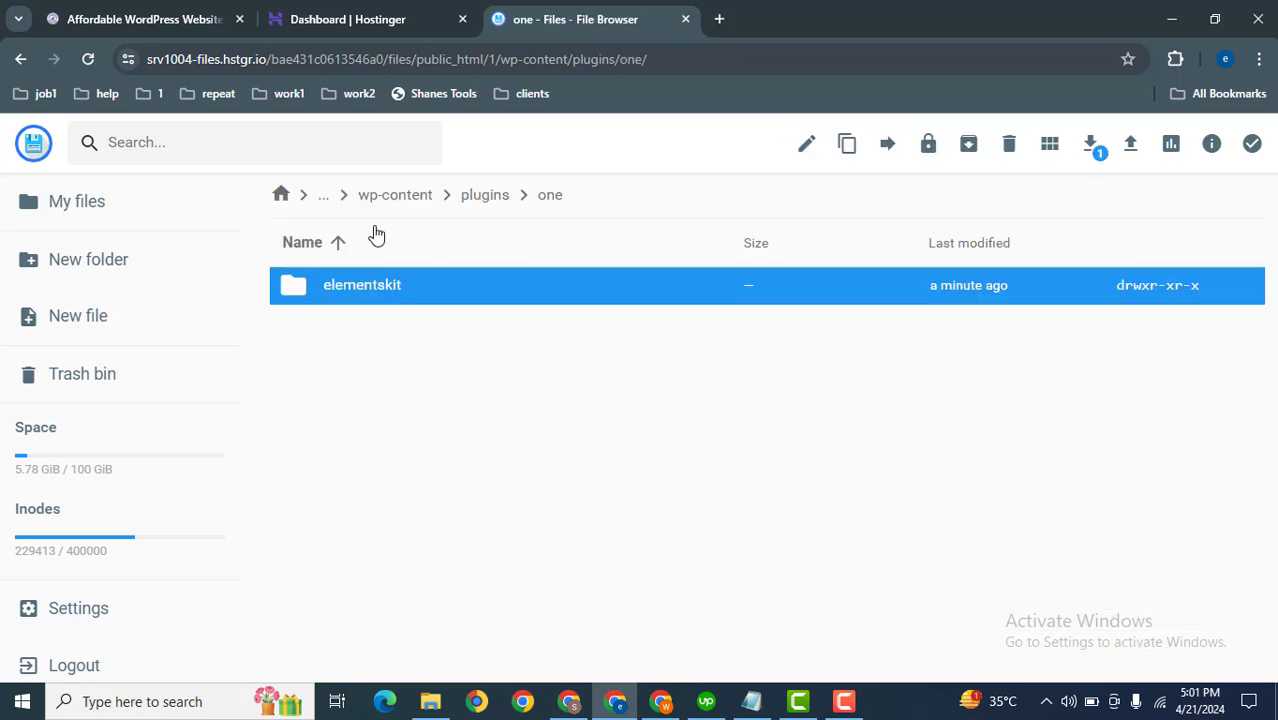
click(847, 147)
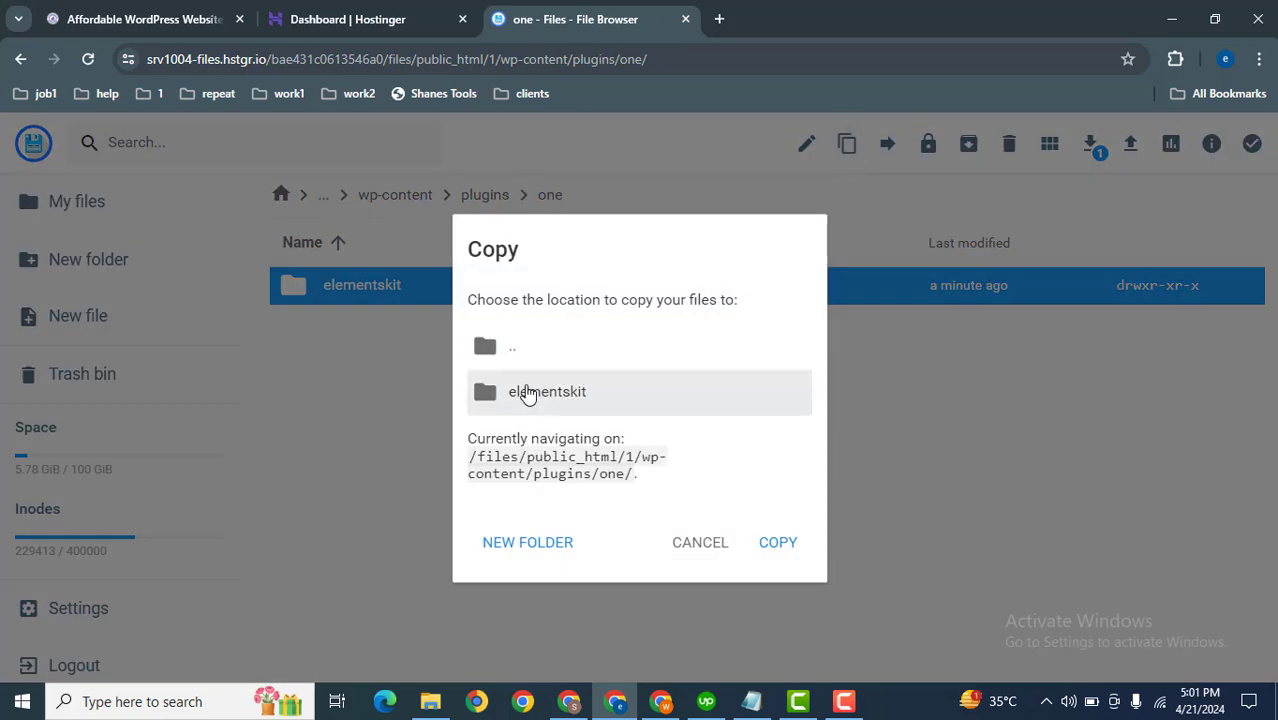
click(487, 345)
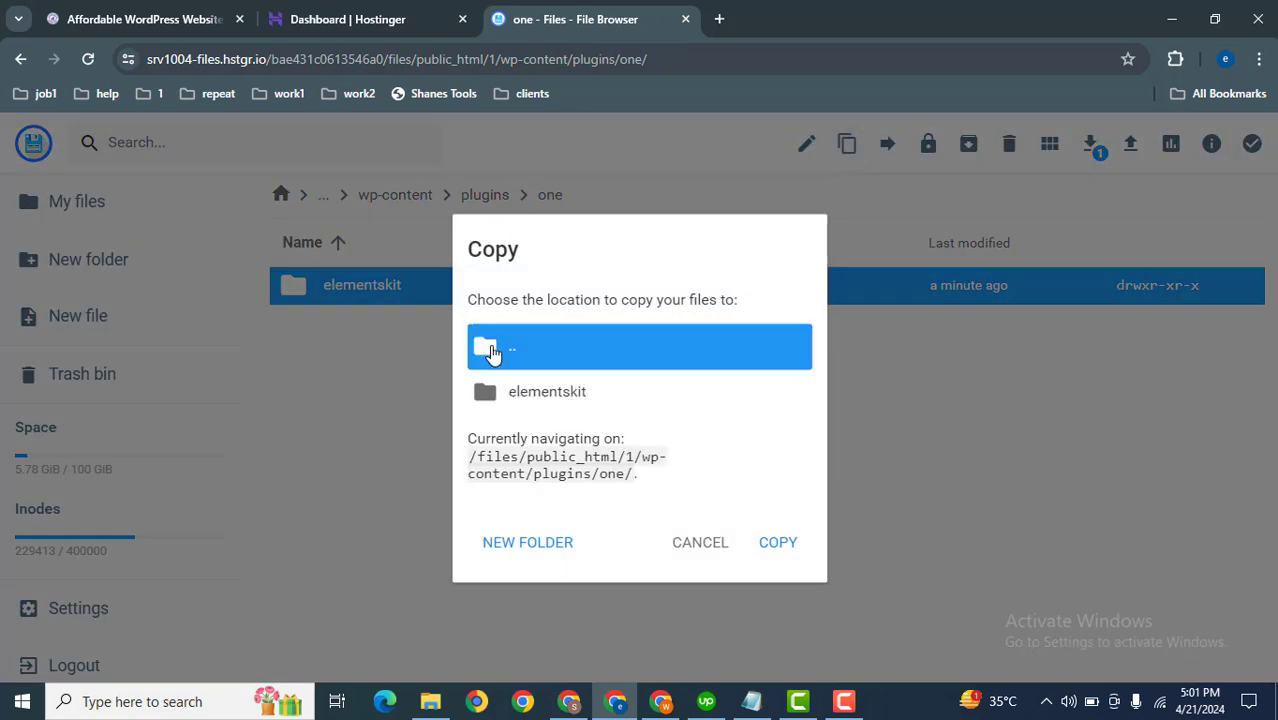
click(779, 545)
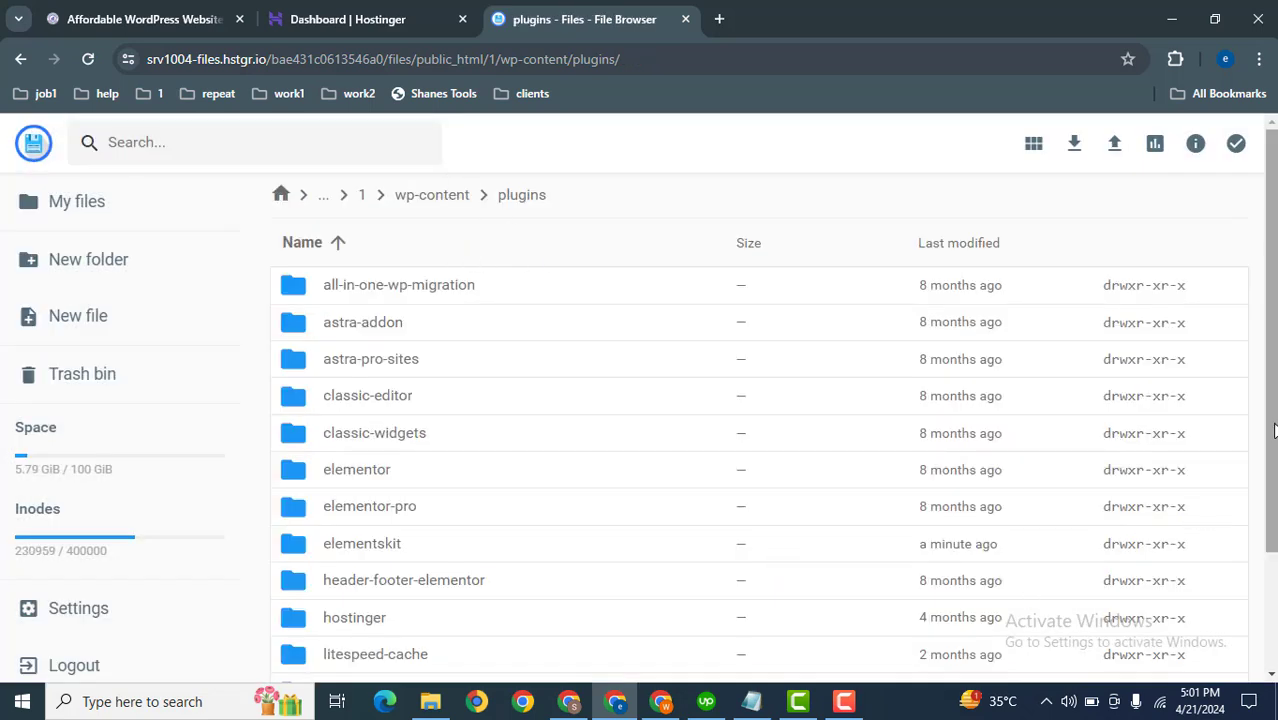
mouse_move(1270, 500)
mouse_down()
mouse_move(1272, 568)
mouse_move(1245, 370)
mouse_up()
scroll(1245, 378, down, 1)
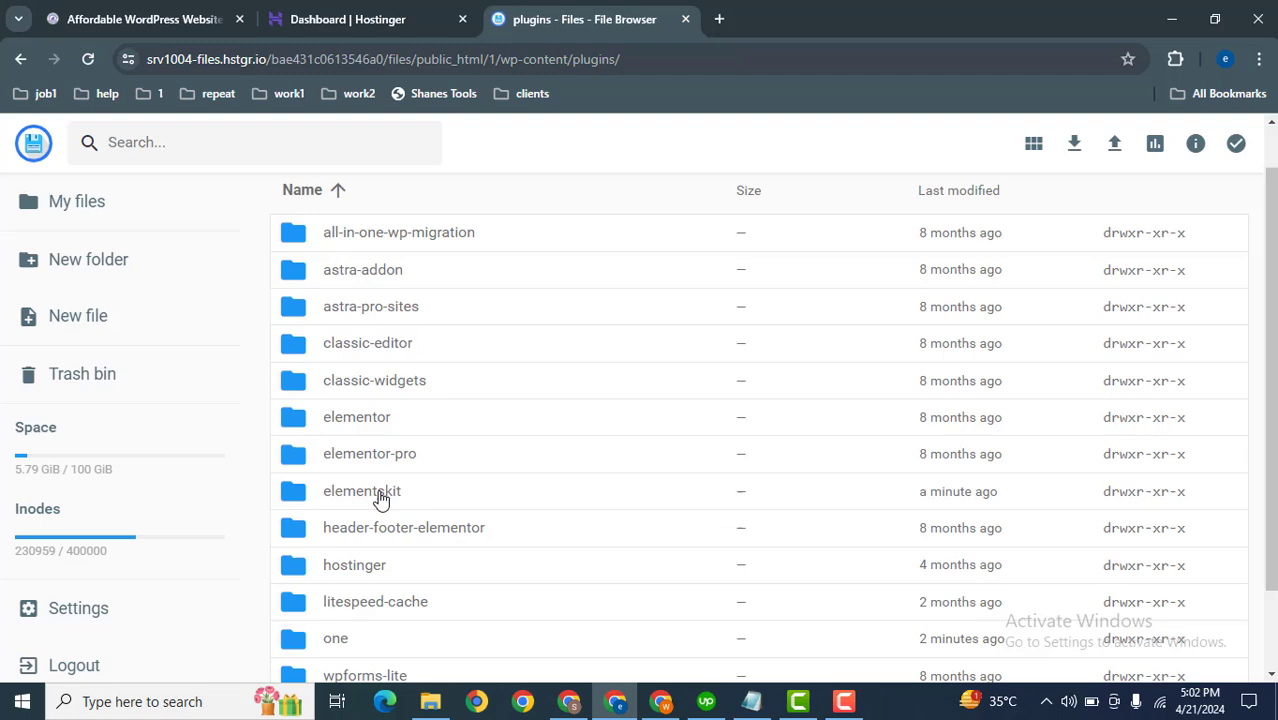
Visit 1.bigjollyshoes.com in a new tab and copy its address
click(722, 18)
text(1.)
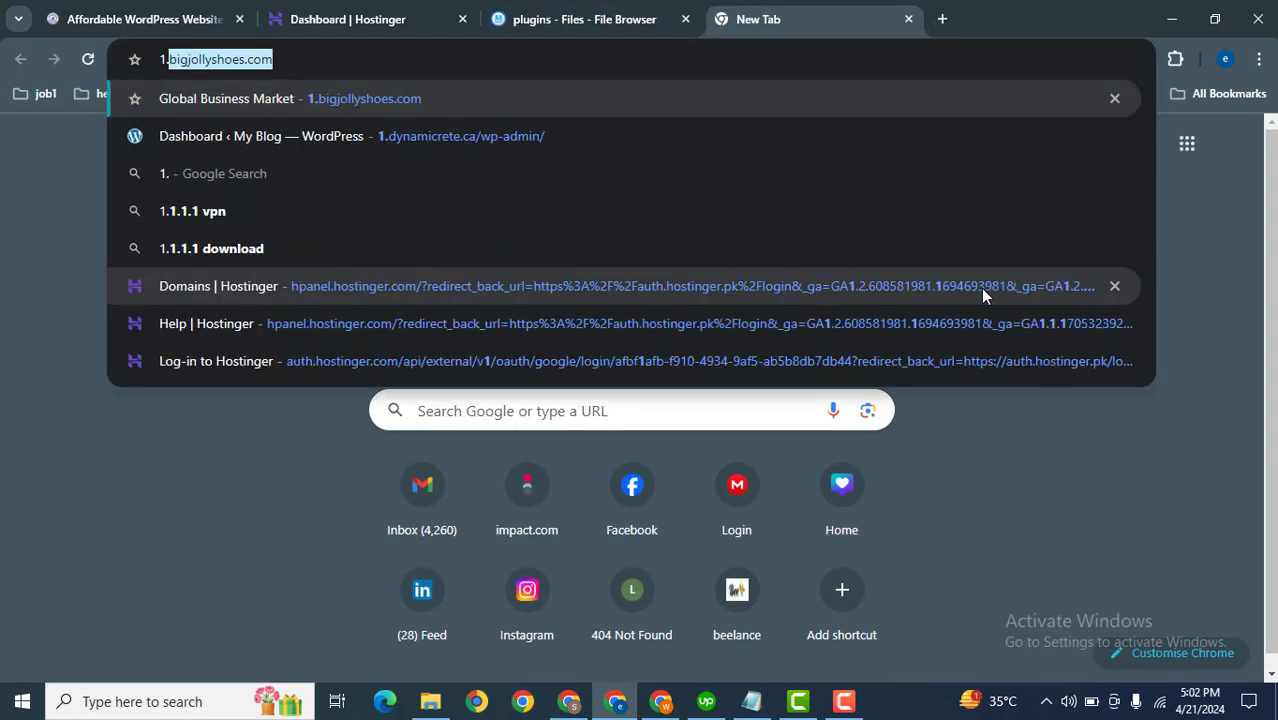
key(Return)
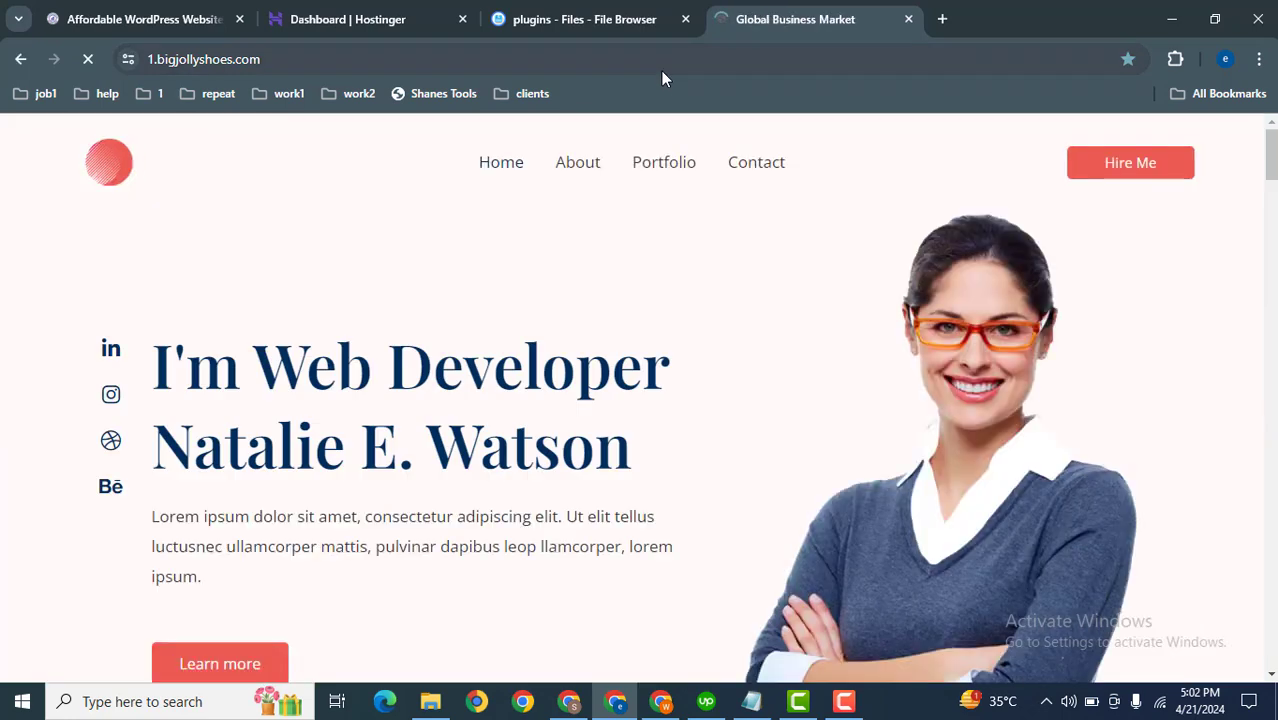
click(661, 64)
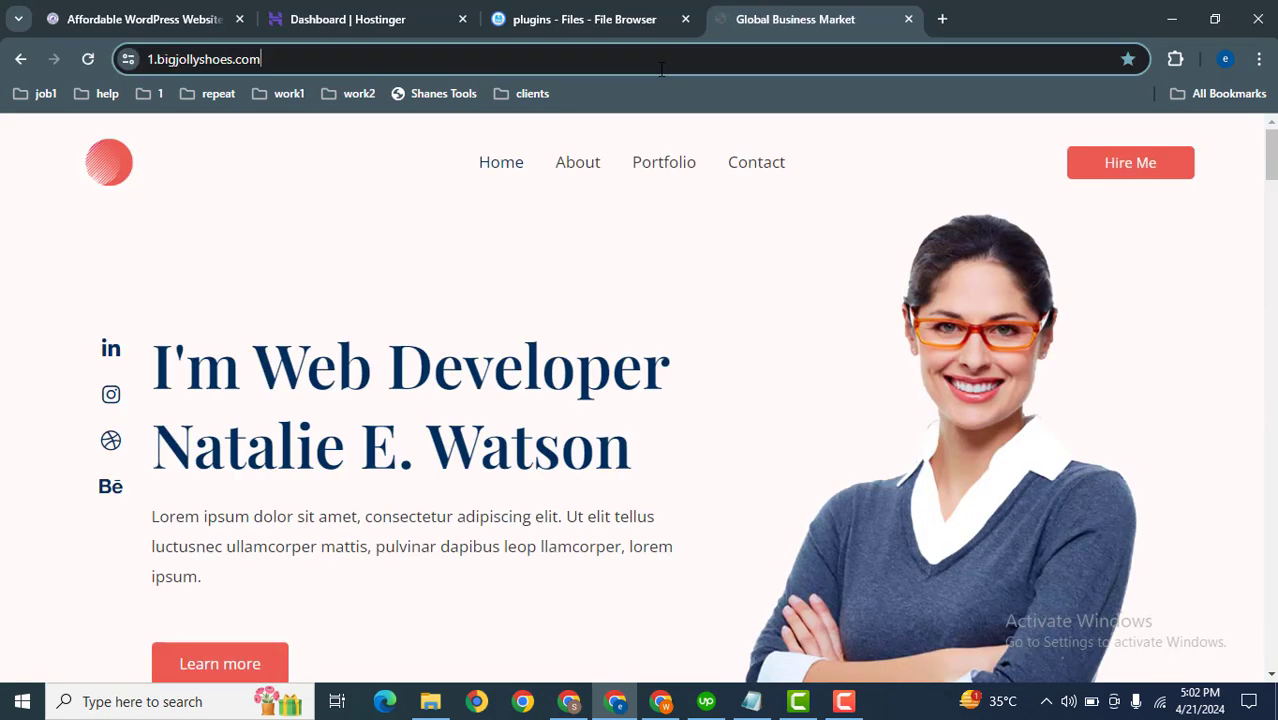
Log in at the site's /wp-admin and postpone the admin email verification
click(951, 19)
key(ctrl+v)
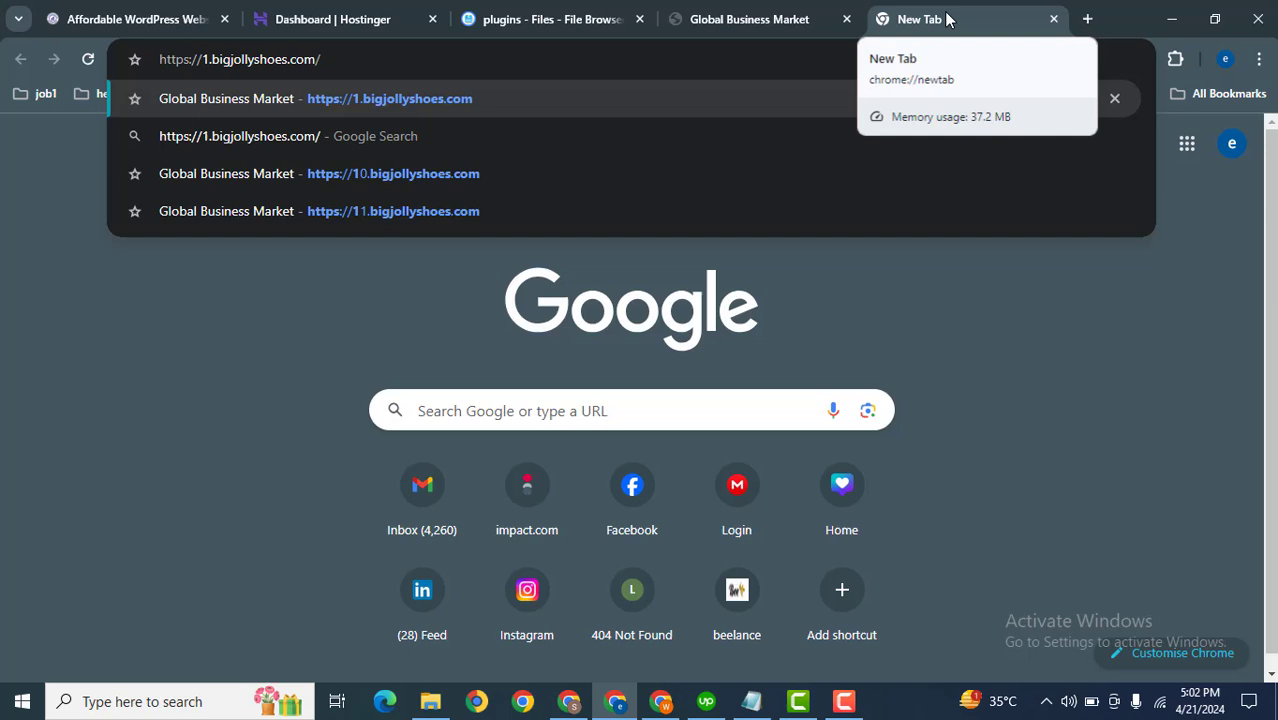
text(wp-)
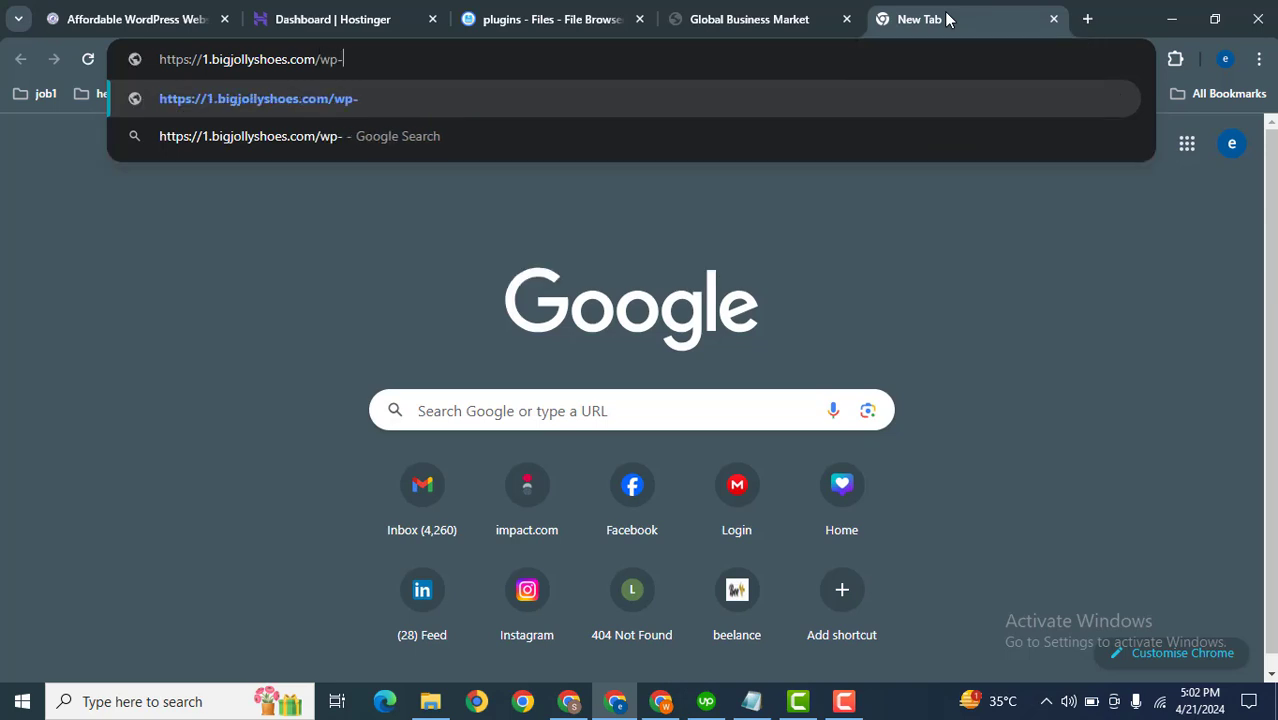
text(admin)
key(Return)
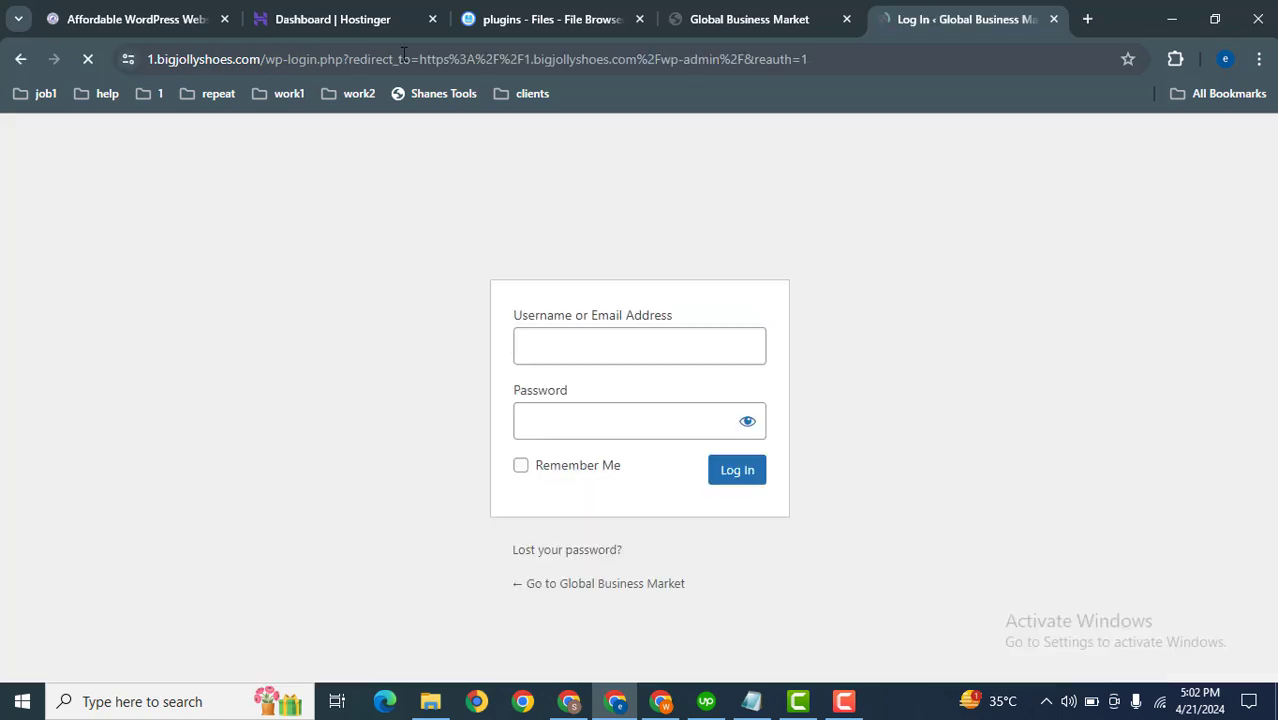
click(750, 476)
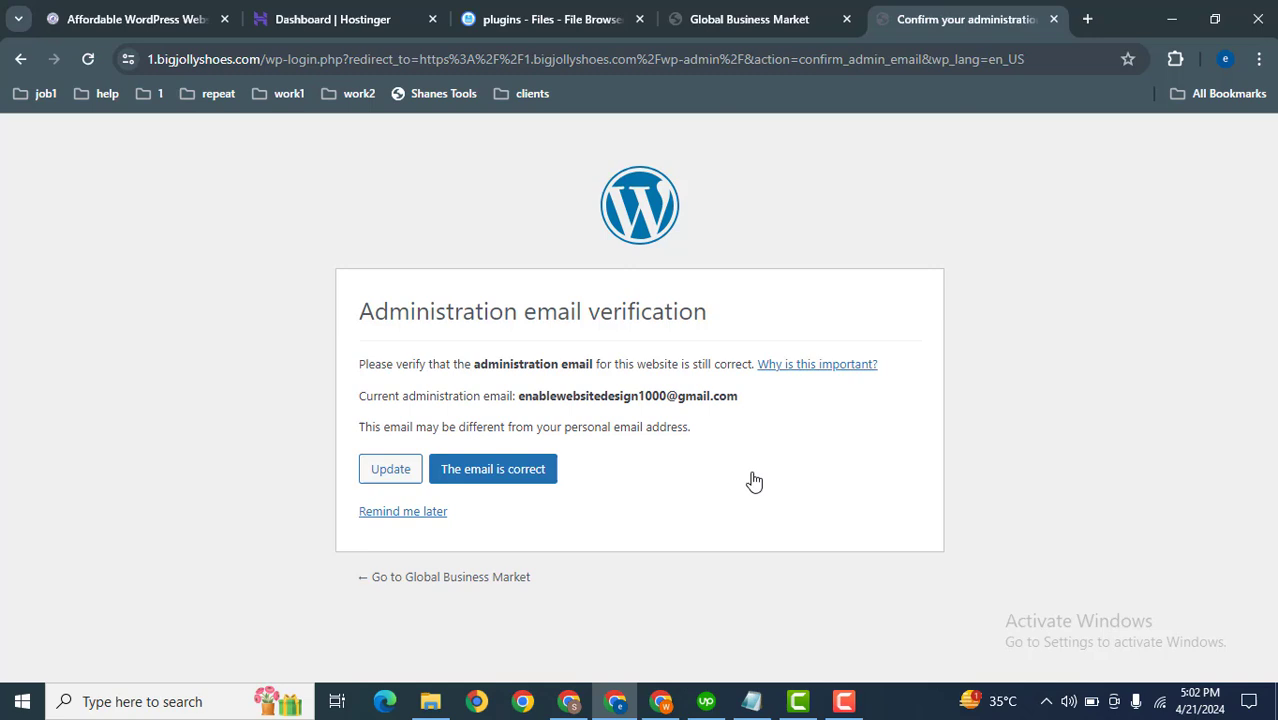
click(414, 514)
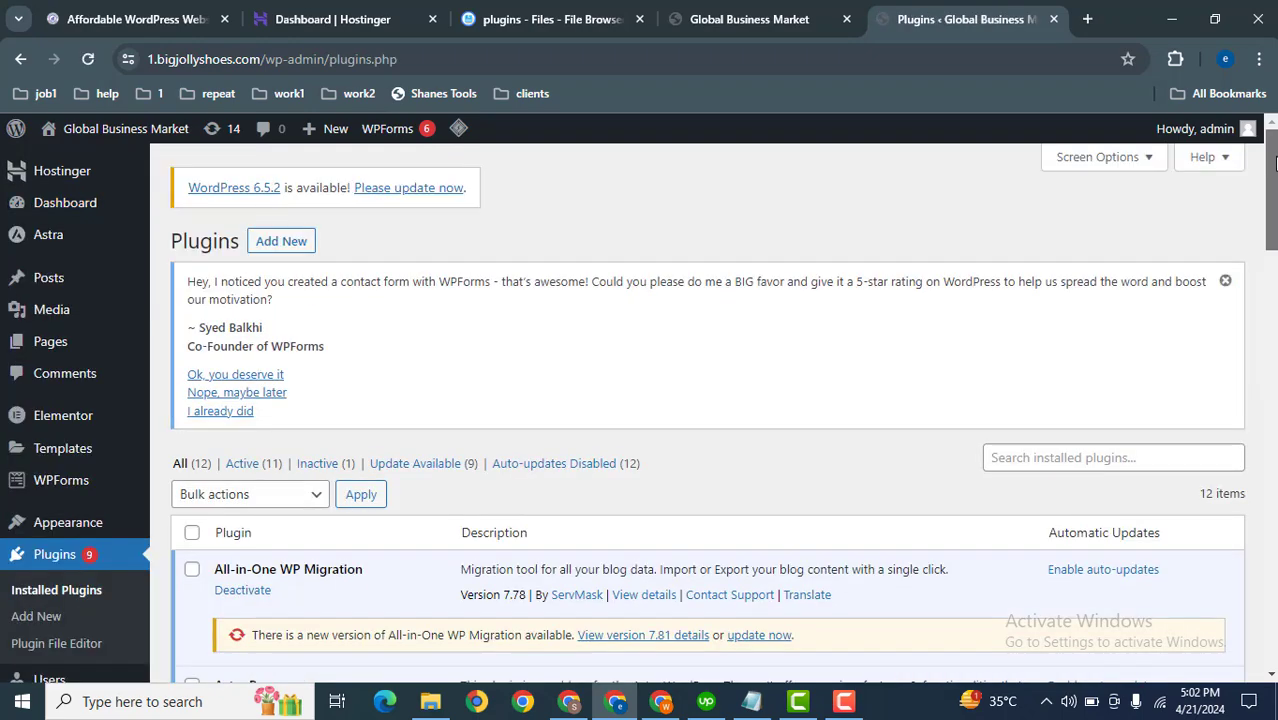
Activate ElementsKit Pro from the Installed Plugins list
scroll(700, 400, down, 8)
scroll(700, 400, down, 3)
scroll(700, 400, down, 3)
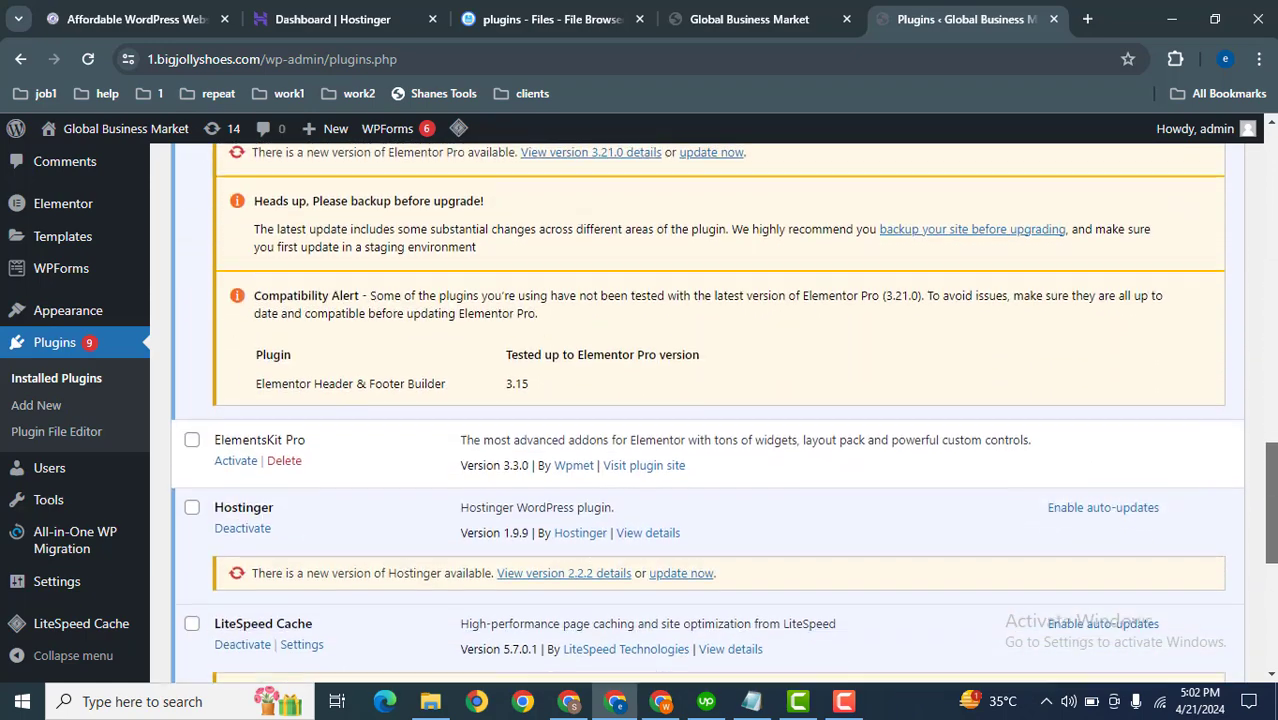
scroll(674, 262, down, 1)
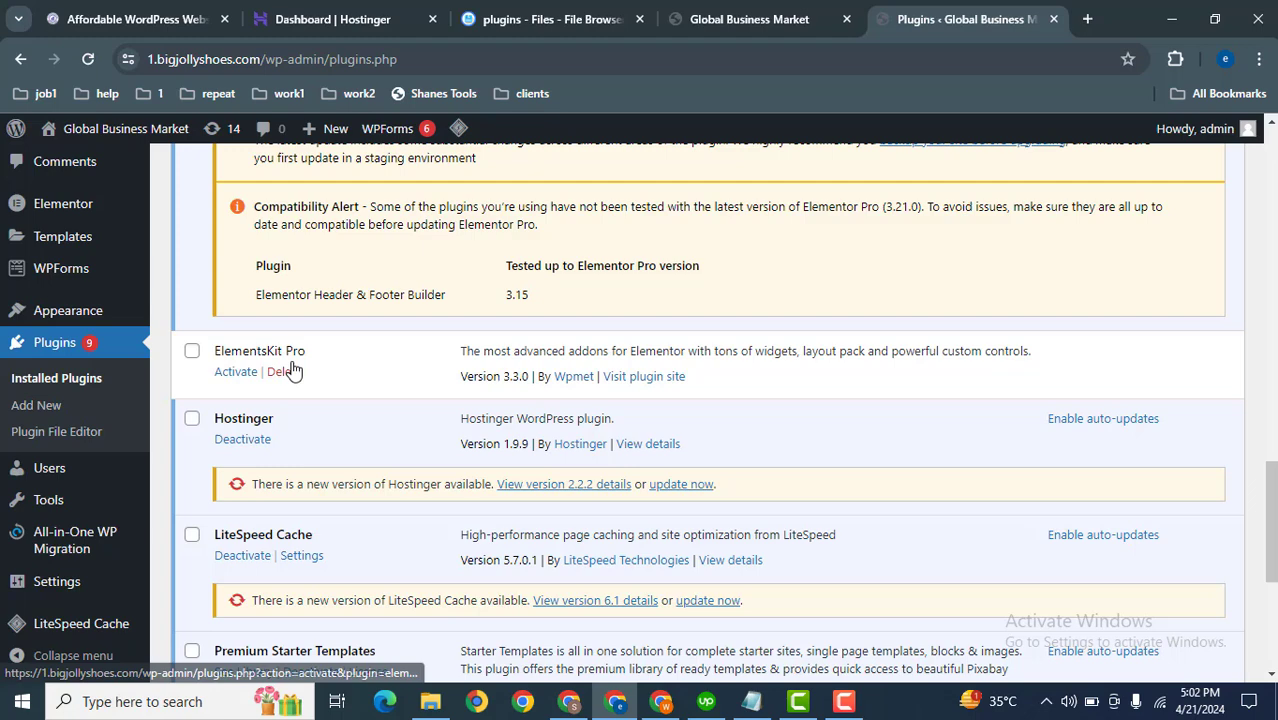
click(237, 376)
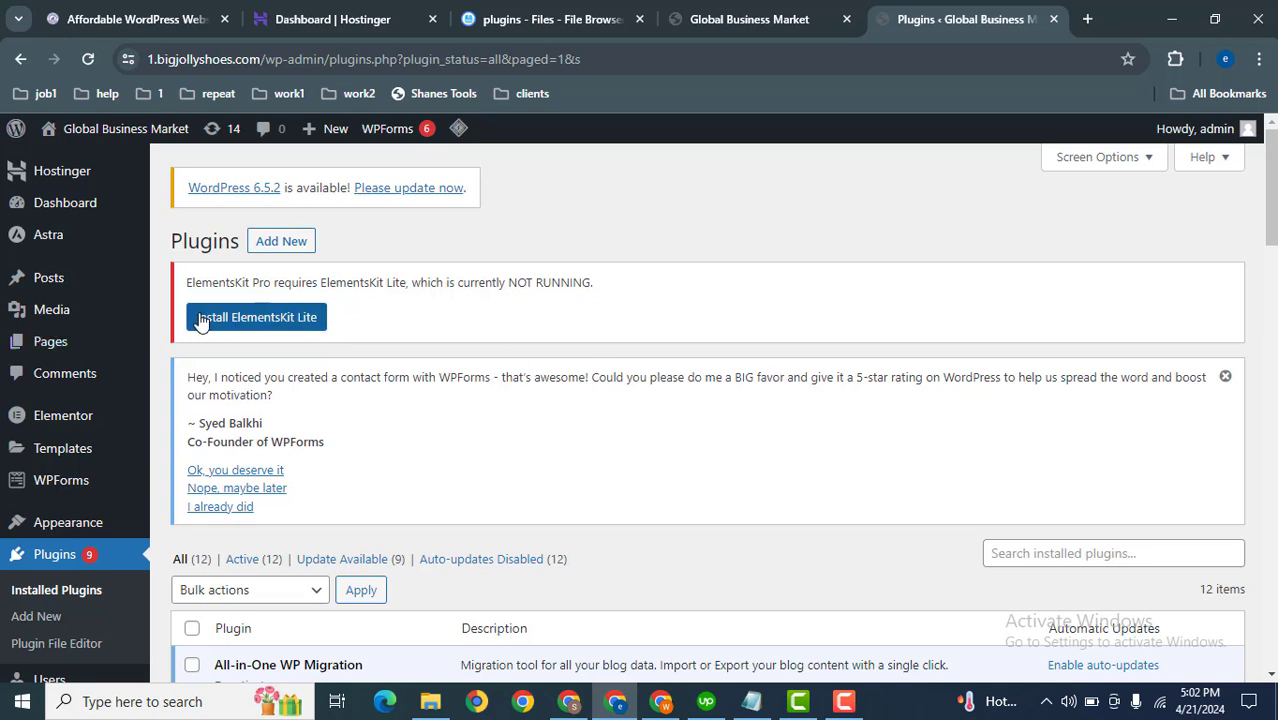
Install ElementsKit Lite (Elementor addons 3.1.1) from the notice and activate it
click(259, 318)
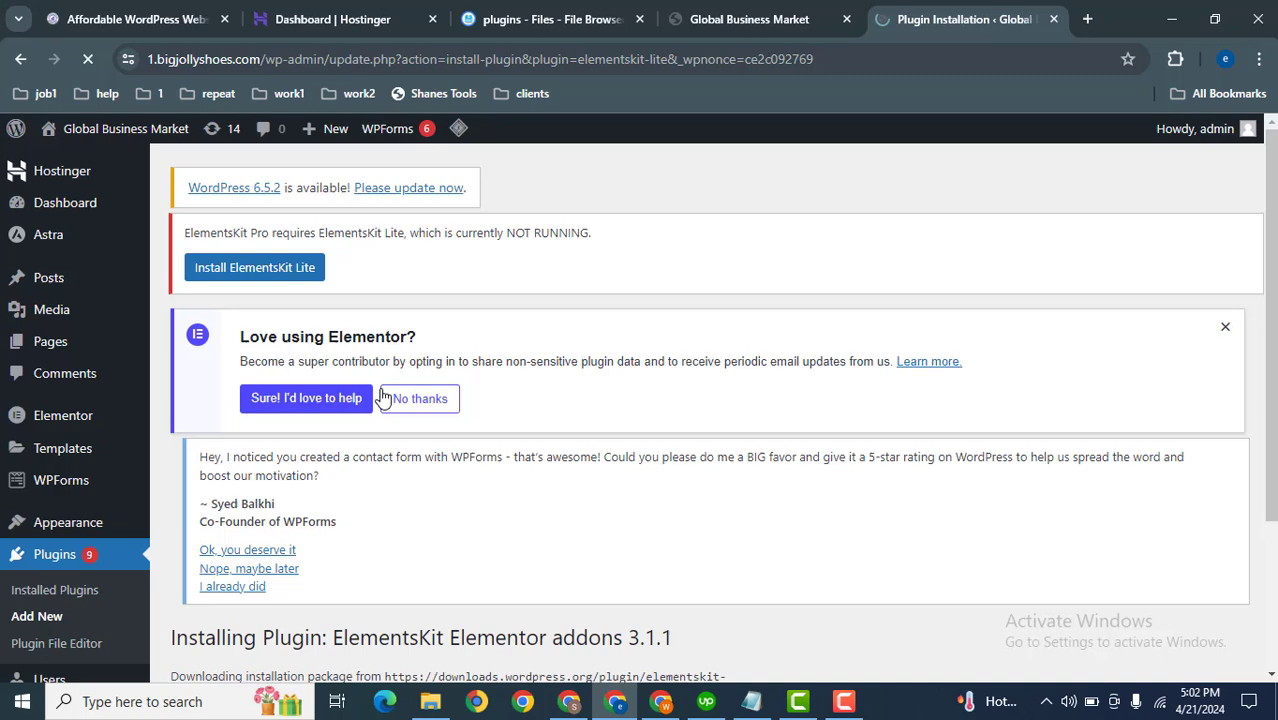
scroll(476, 479, down, 1)
scroll(322, 603, down, 2)
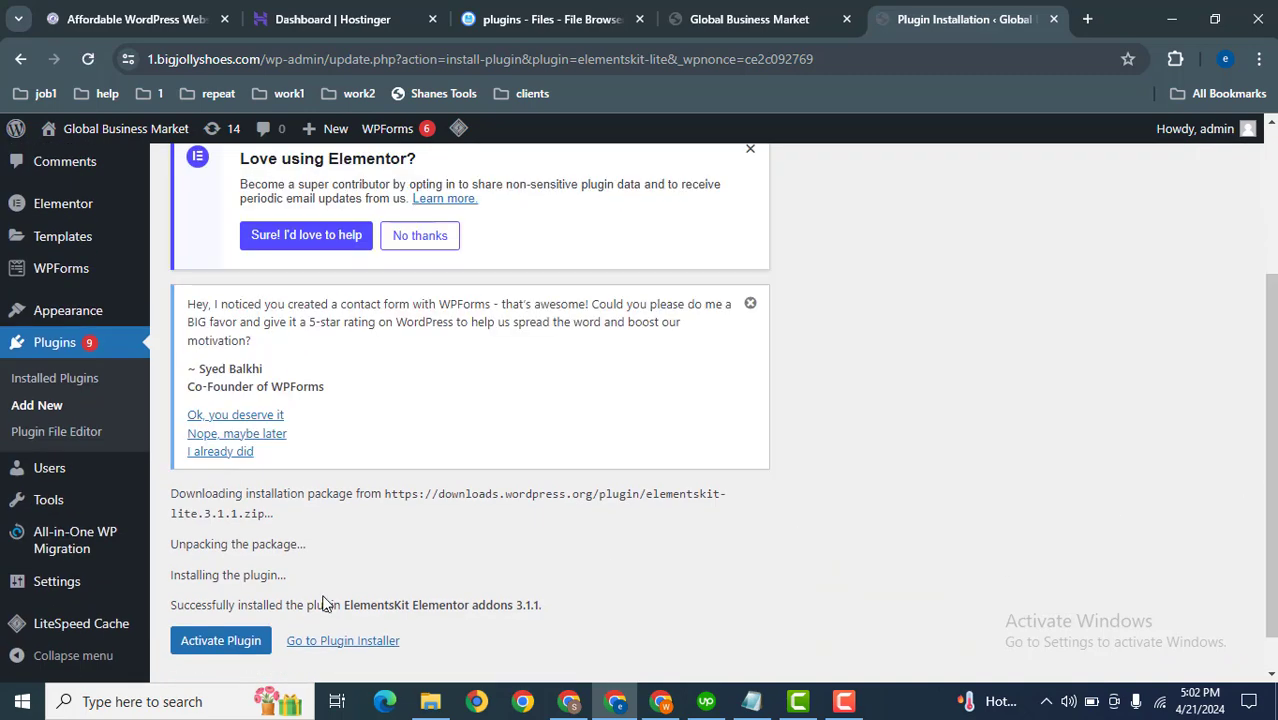
click(220, 640)
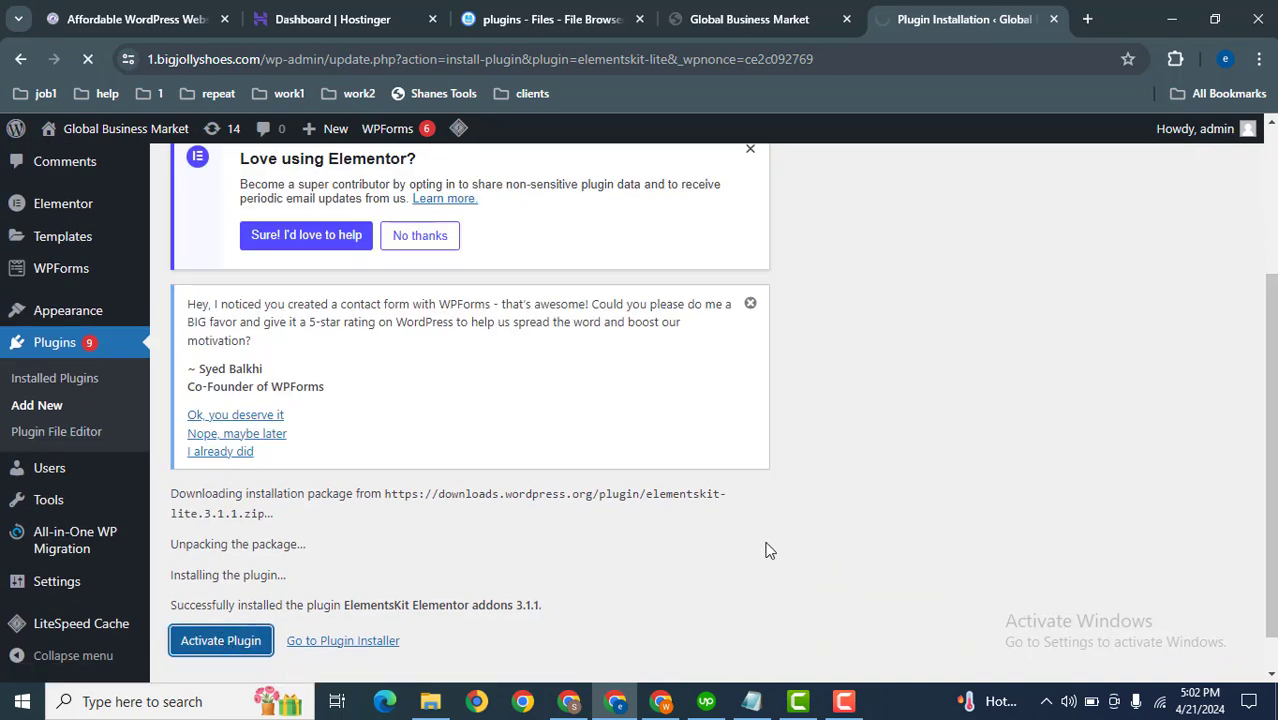